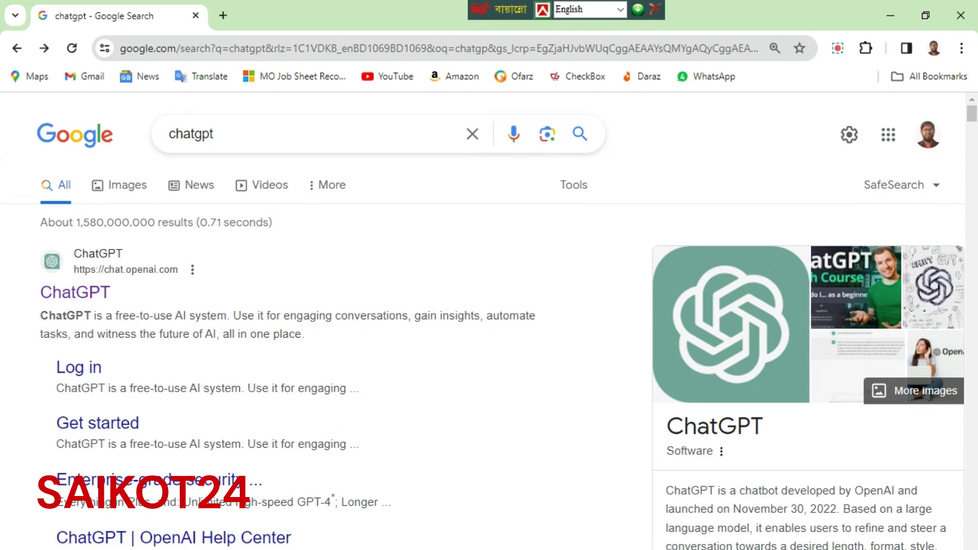
# Open a new blank browser tab beside the 'chatgpt' search results
pyautogui.click(222, 16)
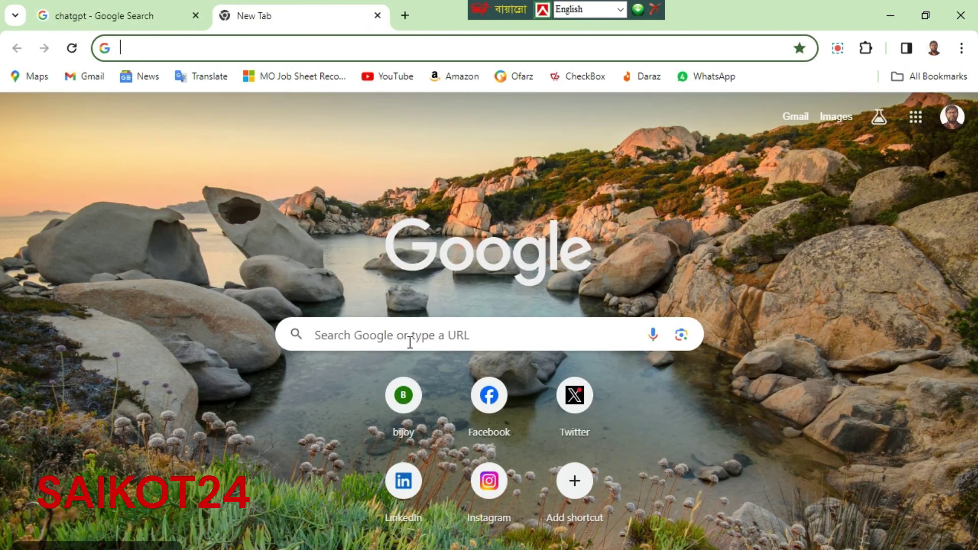
# Search Google for 'chatgpt' and go to the ChatGPT site from the results
pyautogui.click(409, 336)
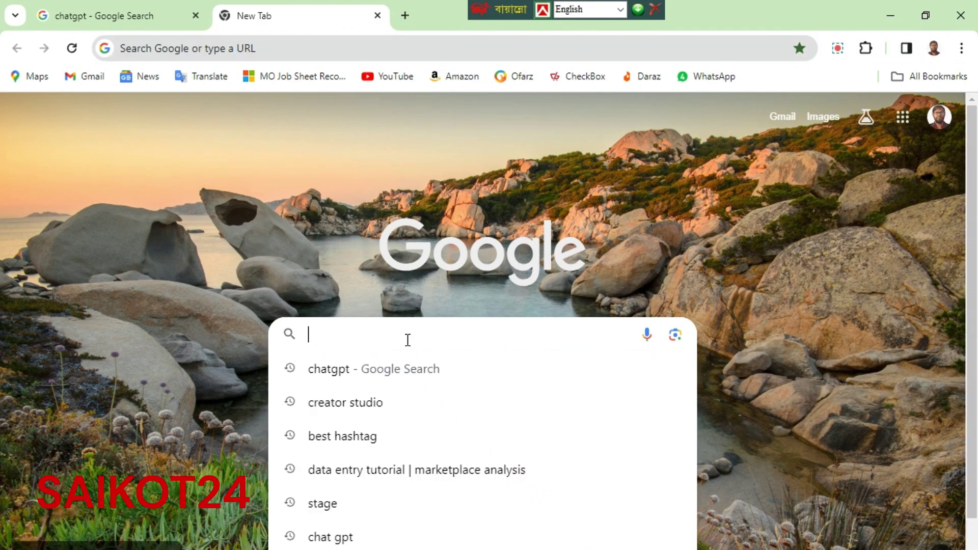
pyautogui.write('chat')
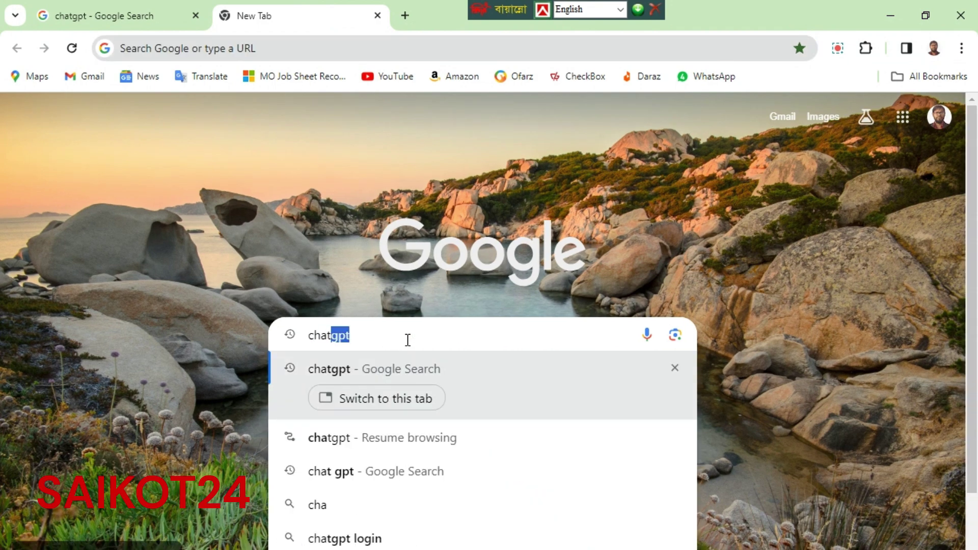
pyautogui.write('gpt')
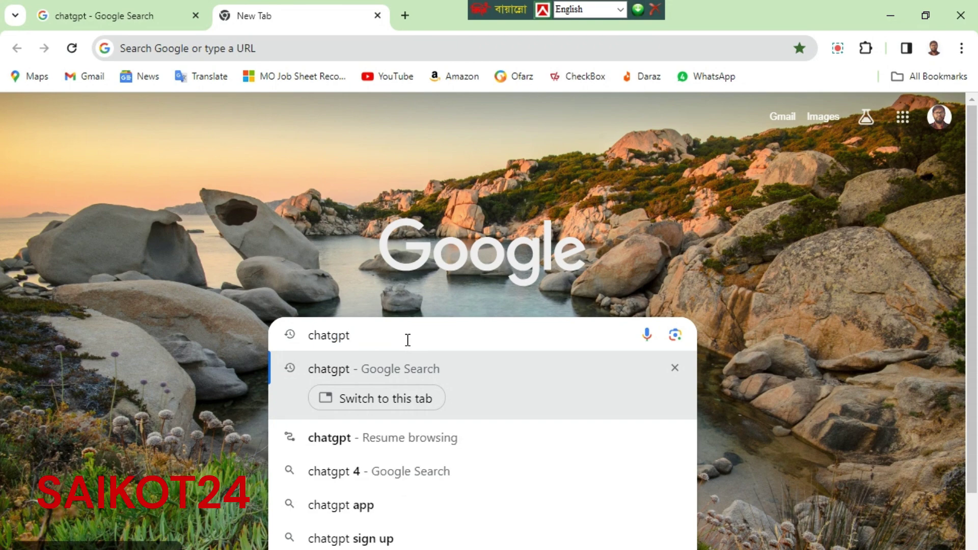
pyautogui.press('Return')
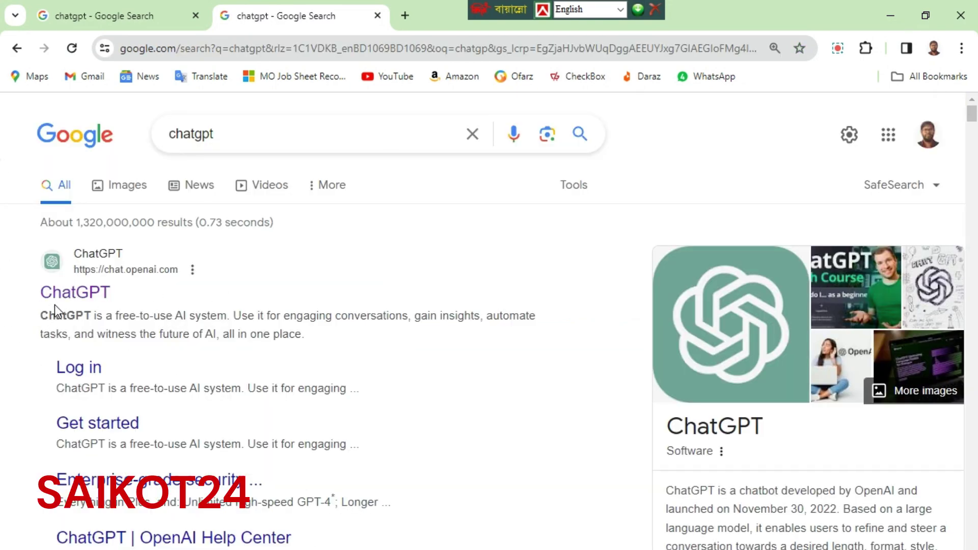
pyautogui.click(79, 293)
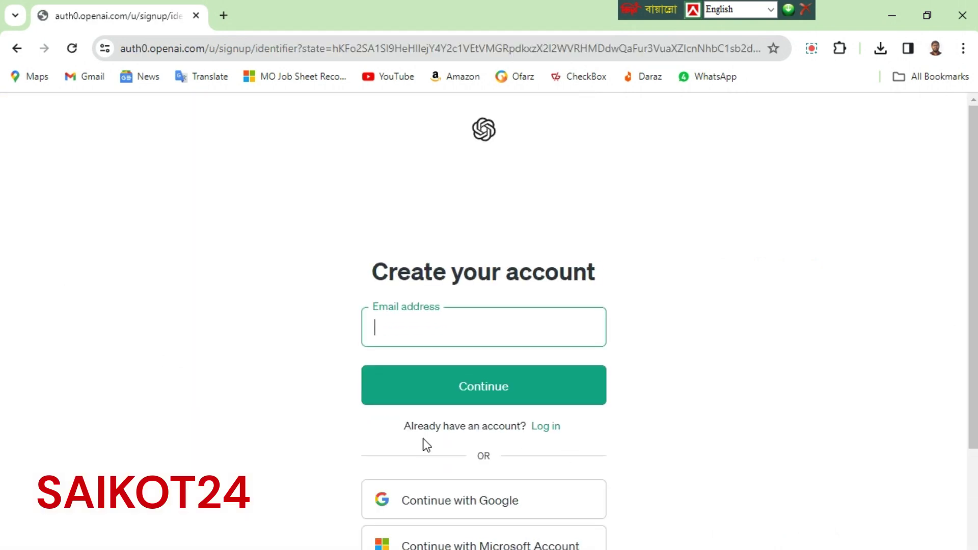
# Fill the sign-up email field with the saved email address and continue
pyautogui.scroll(-1, 505, 346)
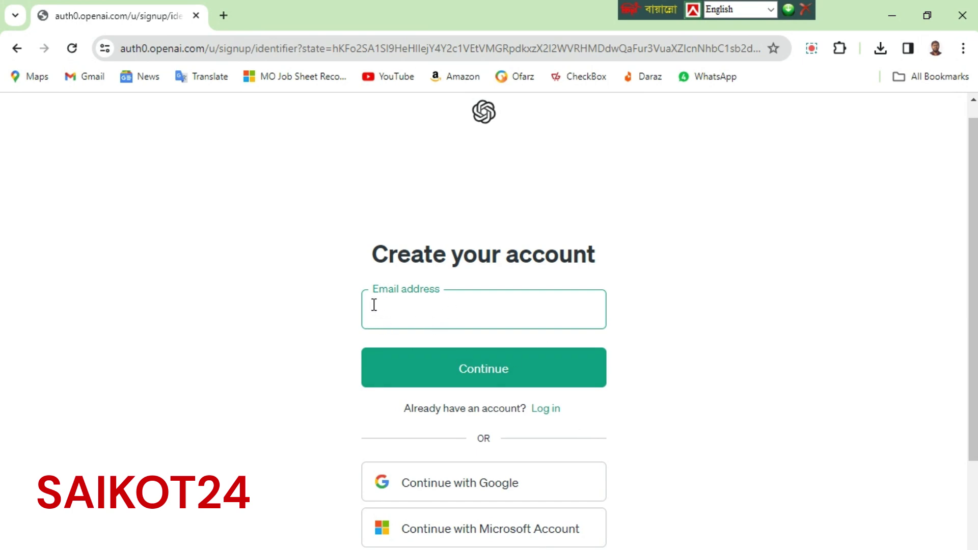
pyautogui.click(420, 309)
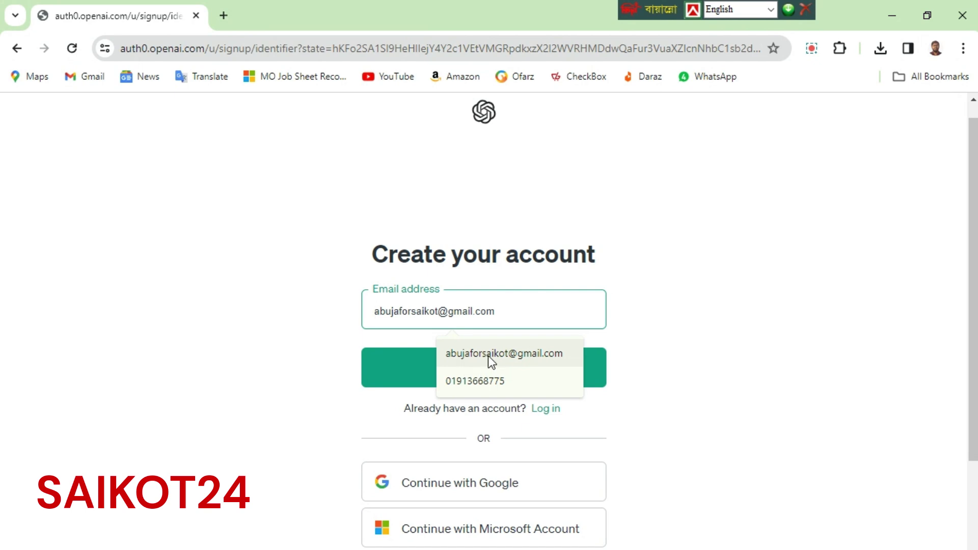
pyautogui.click(489, 358)
pyautogui.click(506, 378)
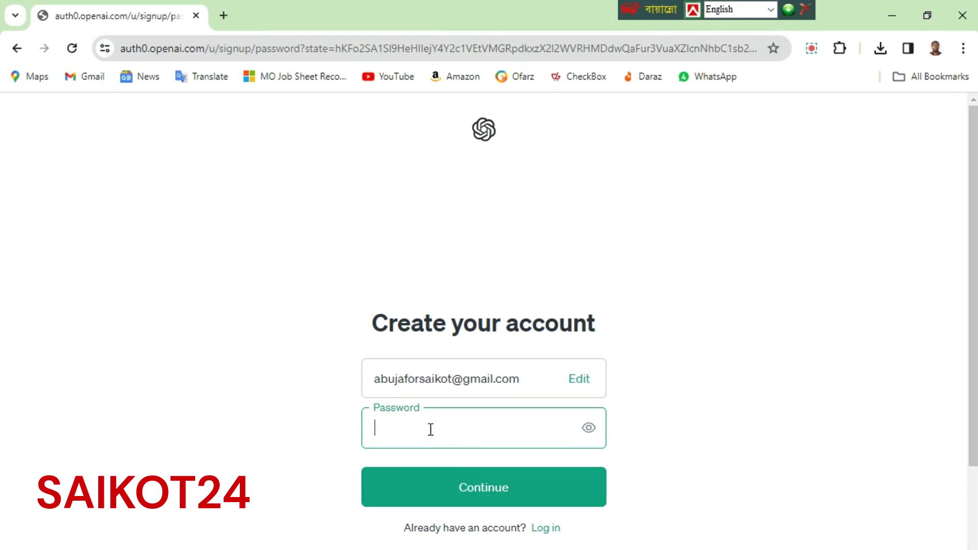
# Enter a password of at least 12 characters, submit it, and save it in the browser
pyautogui.hotkey('ctrl', 'v')
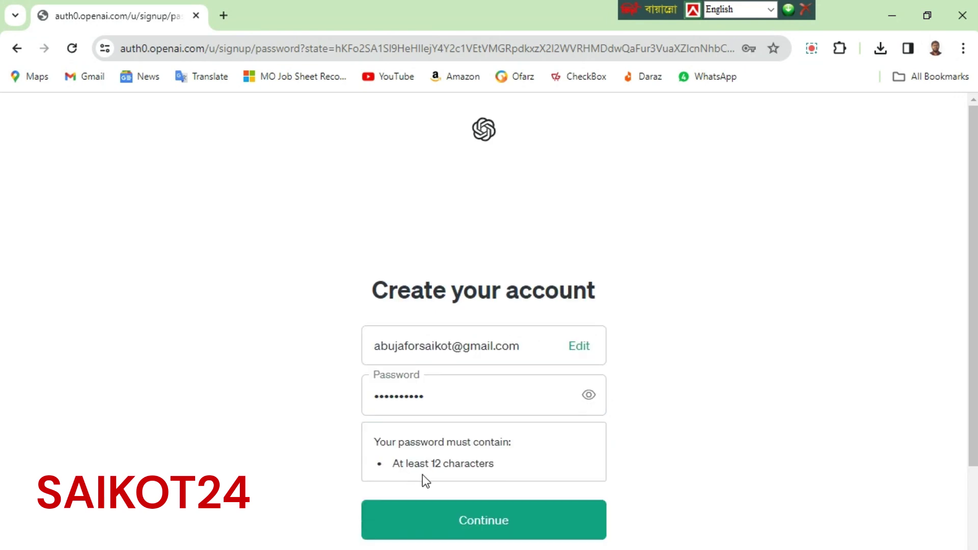
pyautogui.click(447, 396)
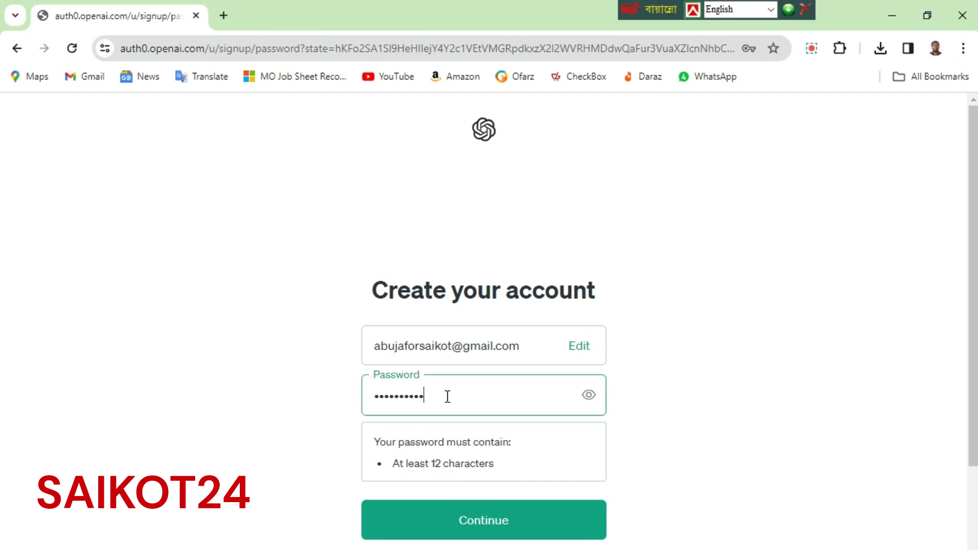
pyautogui.write('123')
pyautogui.click(307, 462)
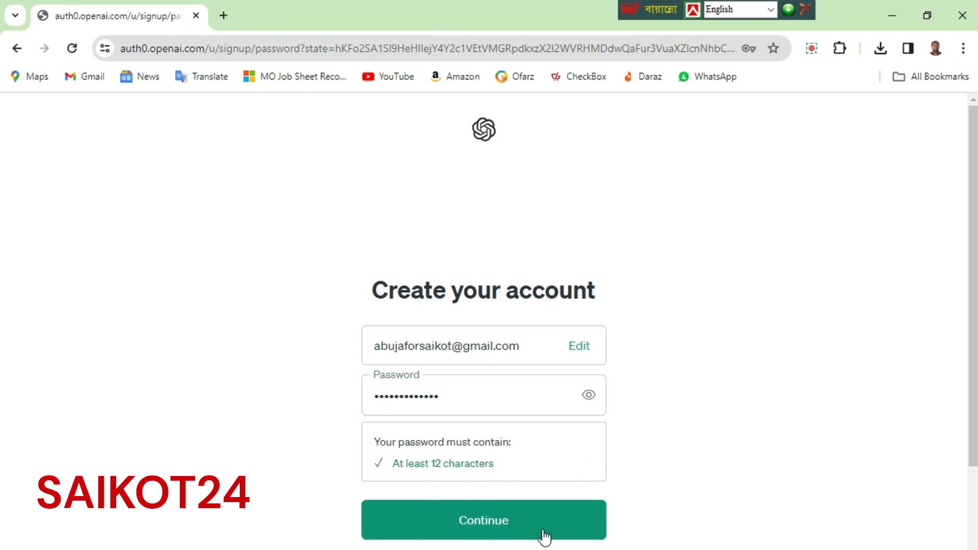
pyautogui.click(482, 524)
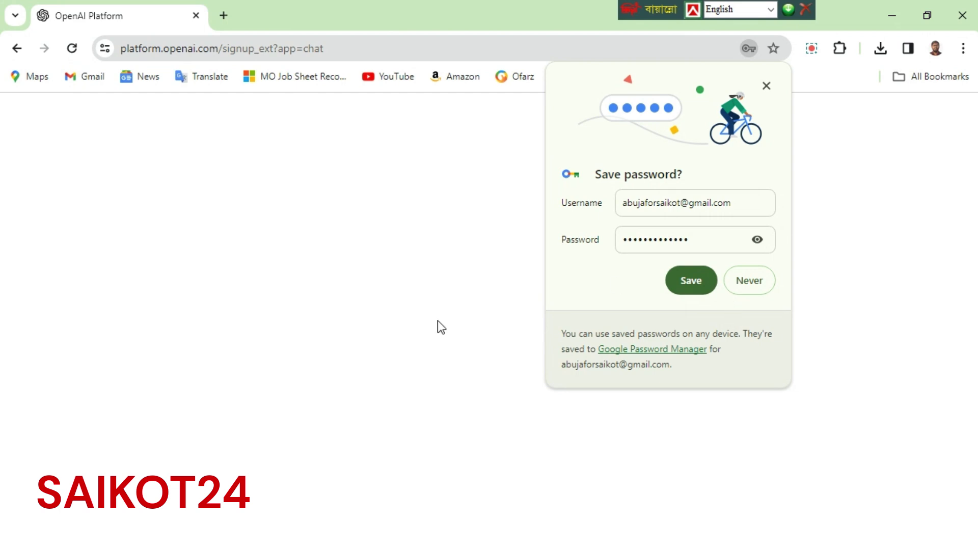
pyautogui.click(689, 286)
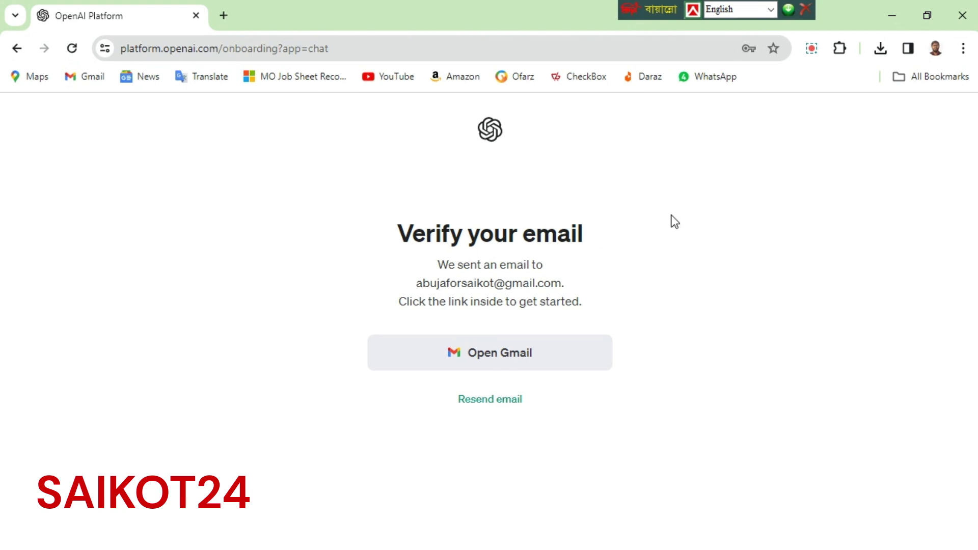
# Open the OpenAI 'Verify your email' message in Gmail and confirm the email address
pyautogui.click(228, 15)
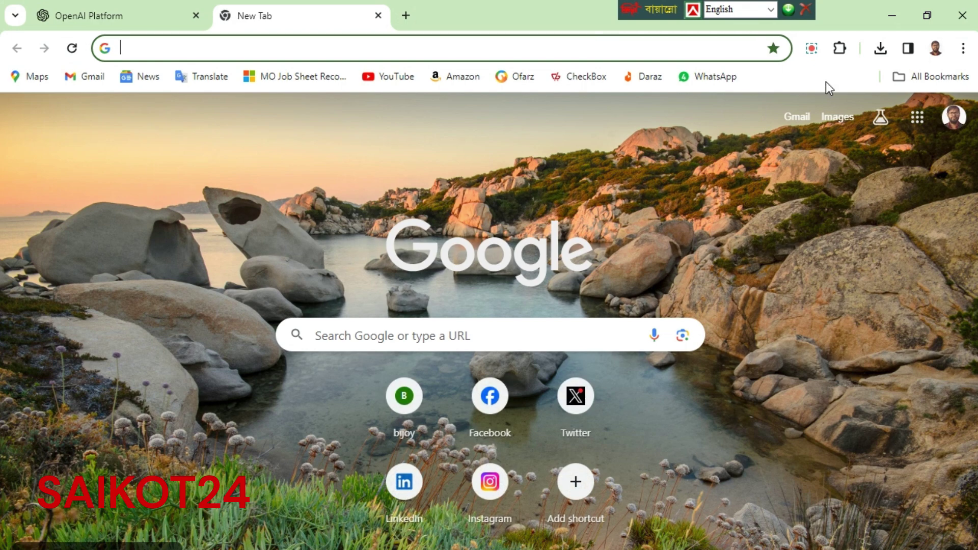
pyautogui.click(795, 118)
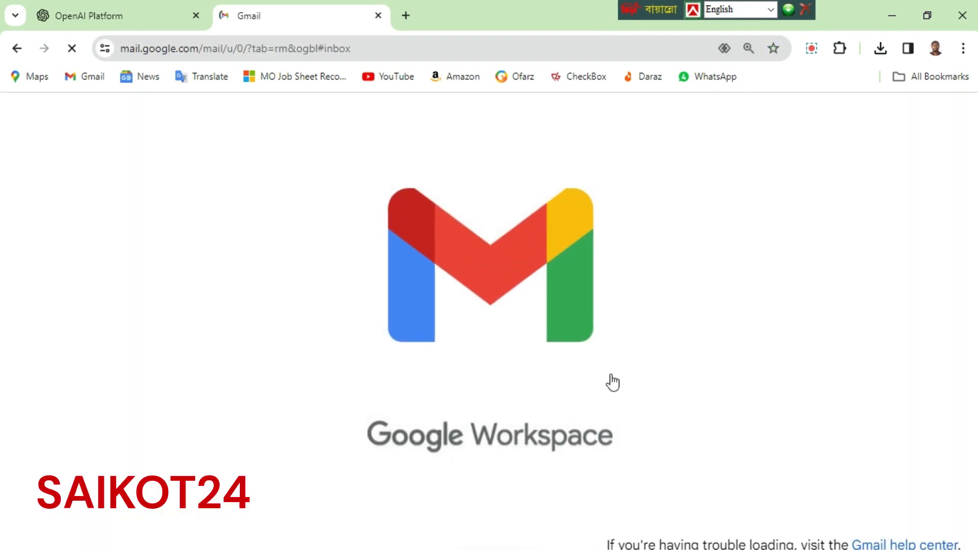
pyautogui.scroll(-3, 647, 280)
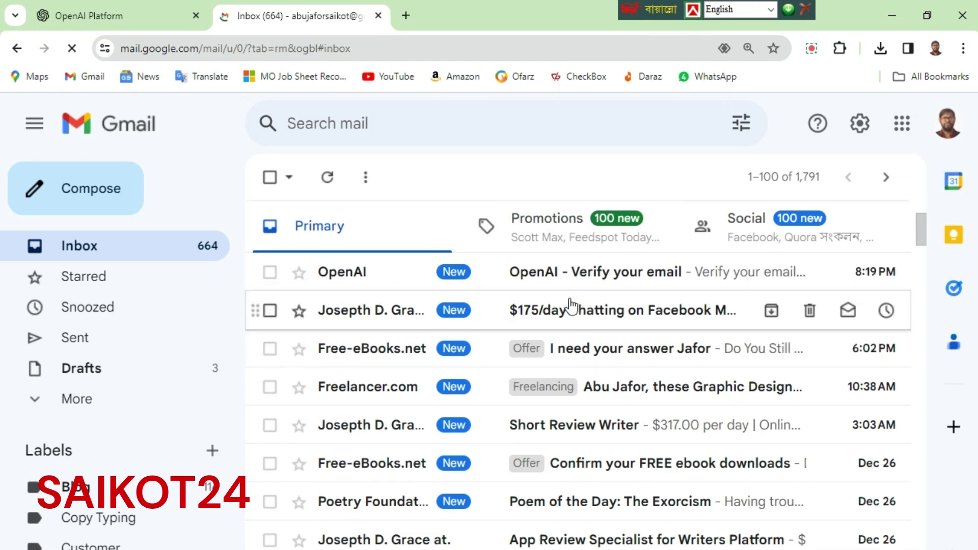
pyautogui.click(631, 282)
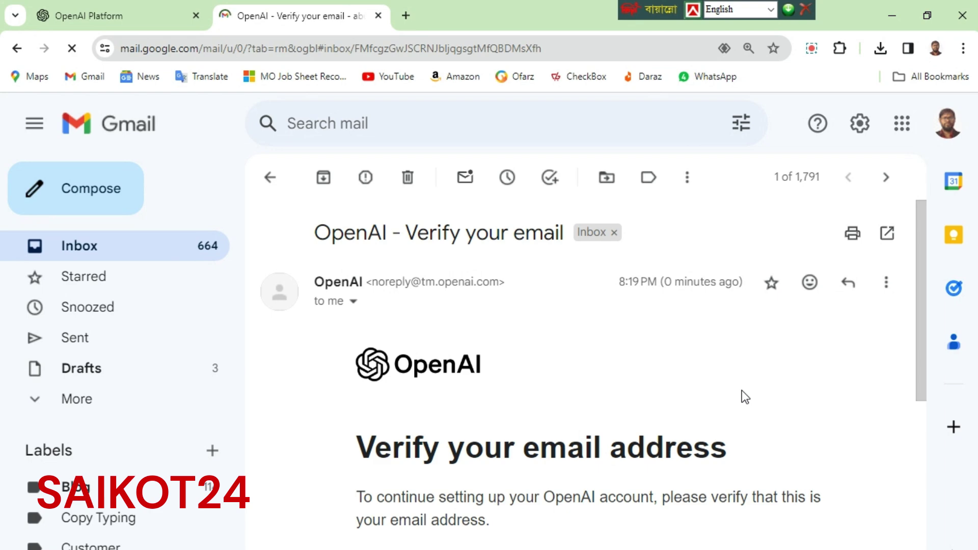
pyautogui.scroll(-3, 703, 428)
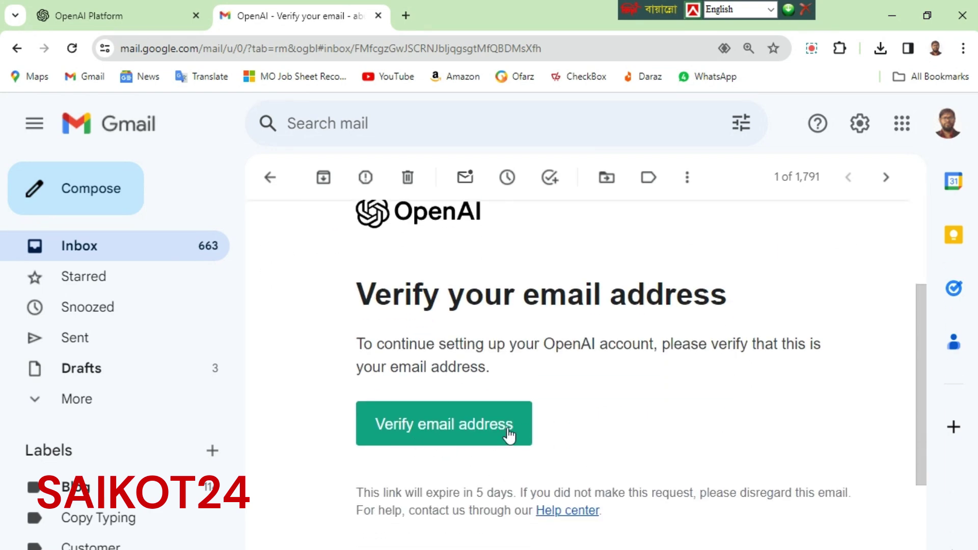
pyautogui.click(455, 428)
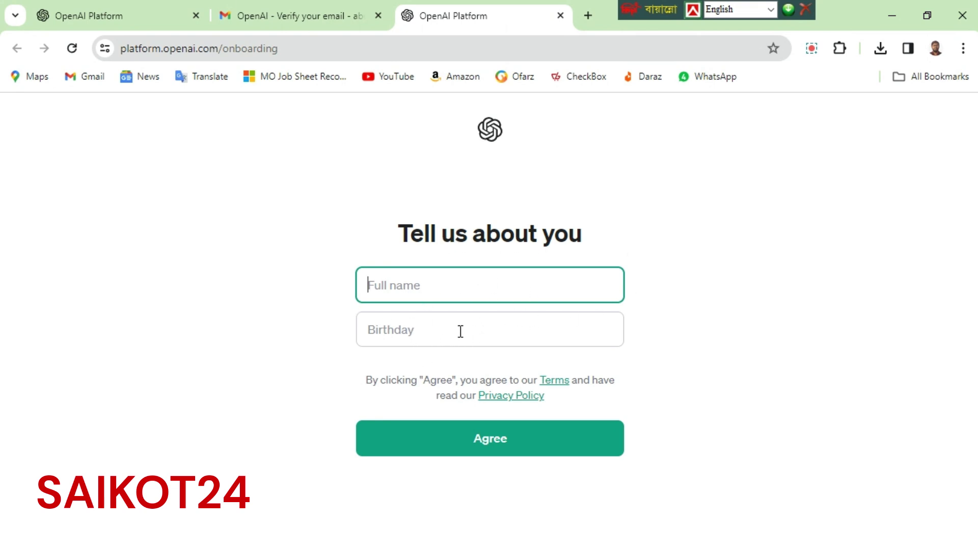
# Enter the user's full name and birth date in the Tell us about you form, then agree
pyautogui.click(413, 330)
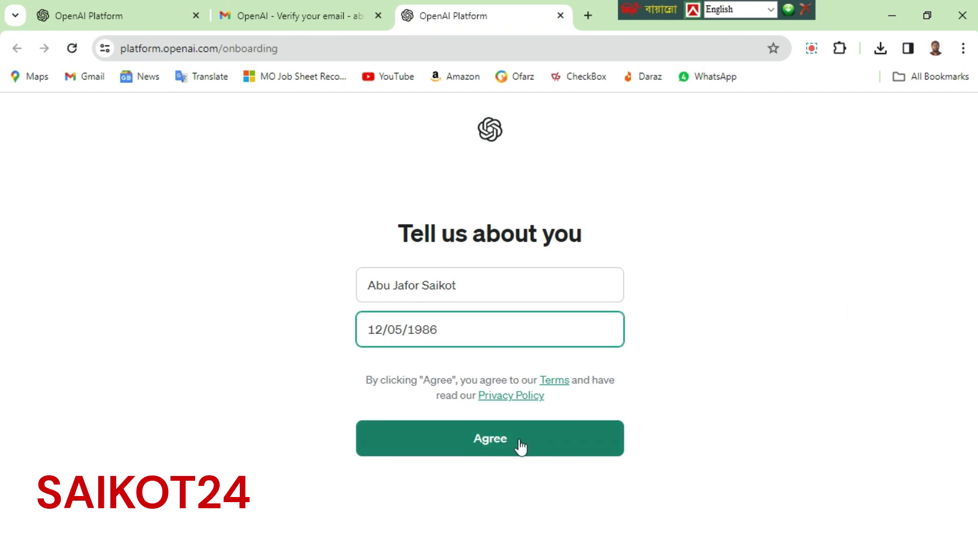
pyautogui.click(493, 441)
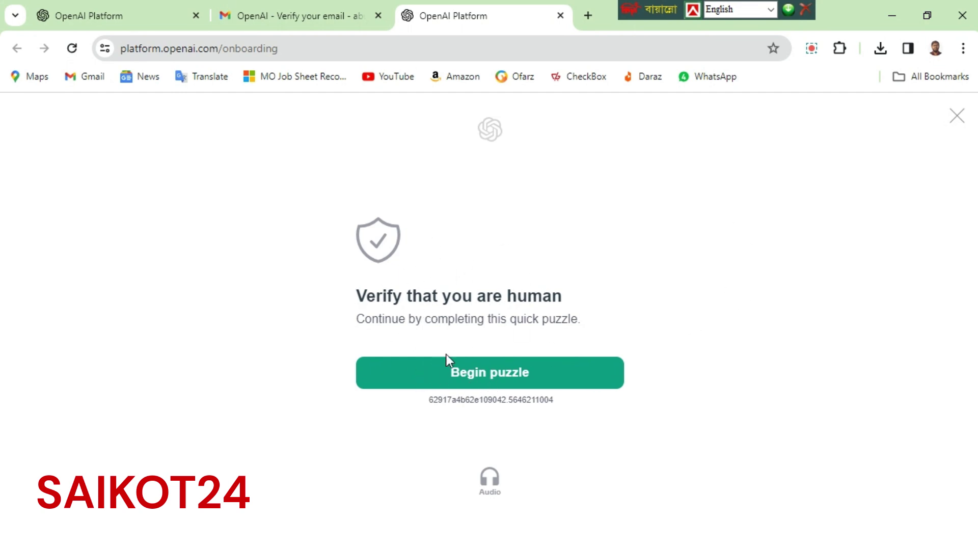
# Rotate the toy train to match the hand's direction and submit the first puzzle
pyautogui.click(516, 385)
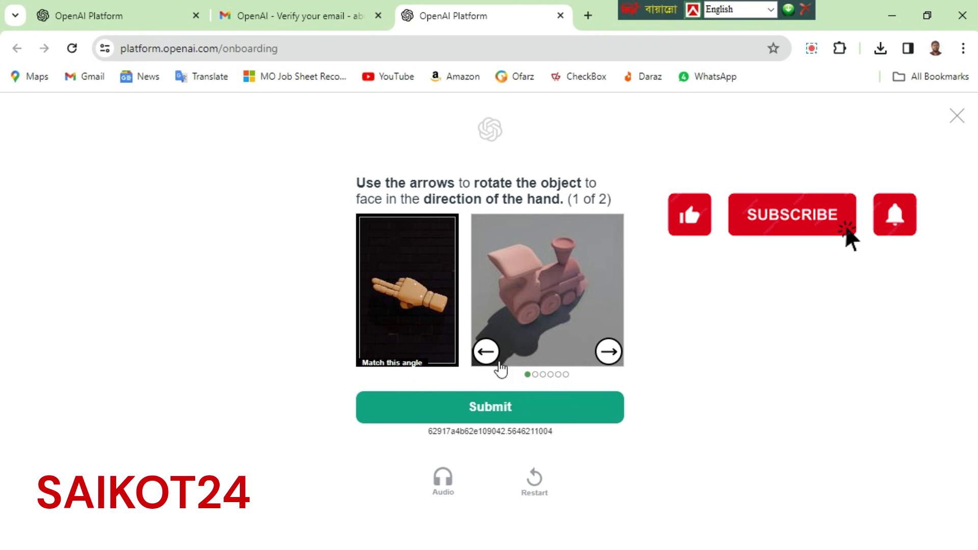
pyautogui.click(609, 351)
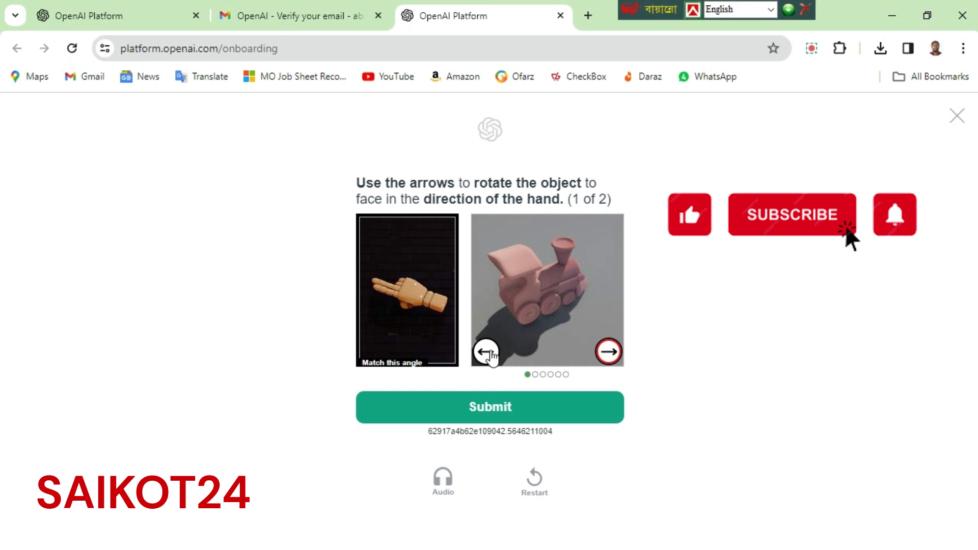
pyautogui.click(489, 355)
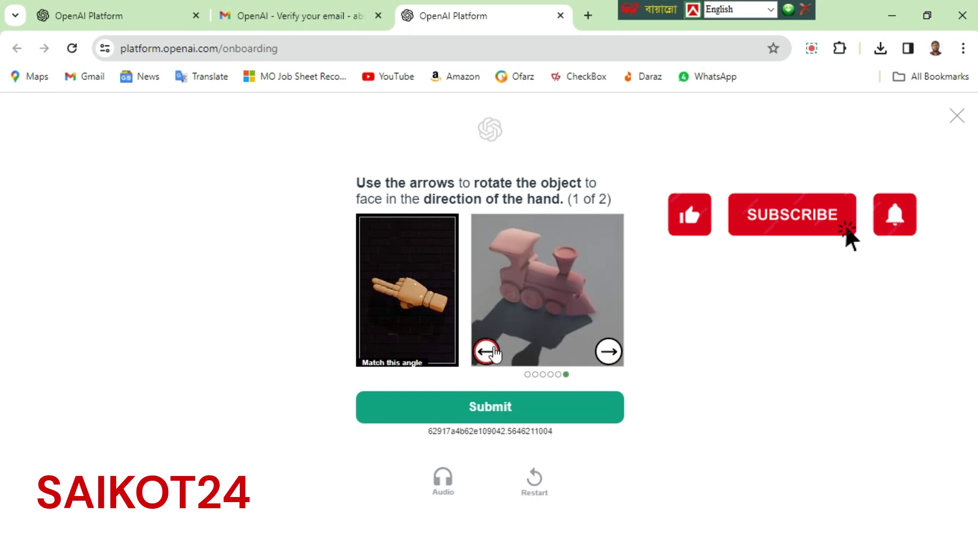
pyautogui.click(488, 354)
pyautogui.click(488, 354)
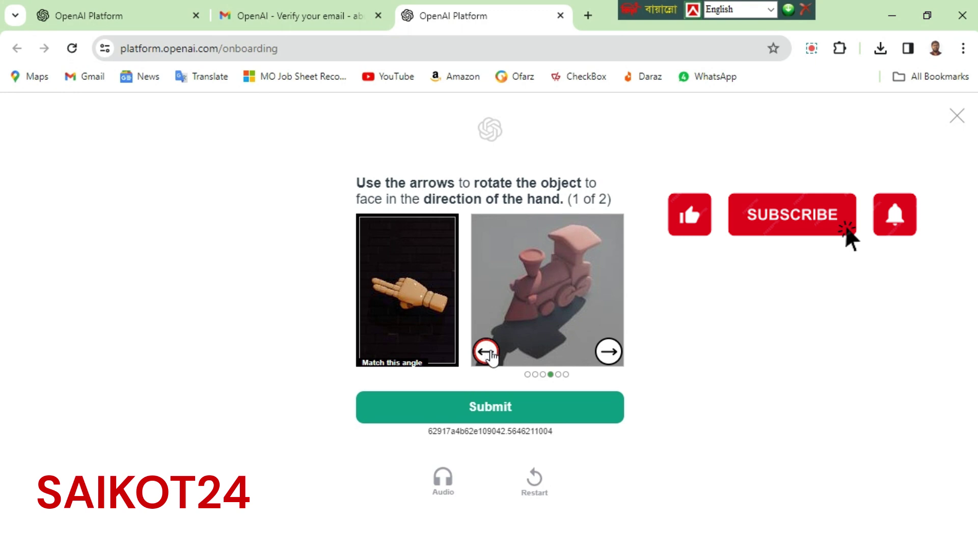
pyautogui.click(487, 354)
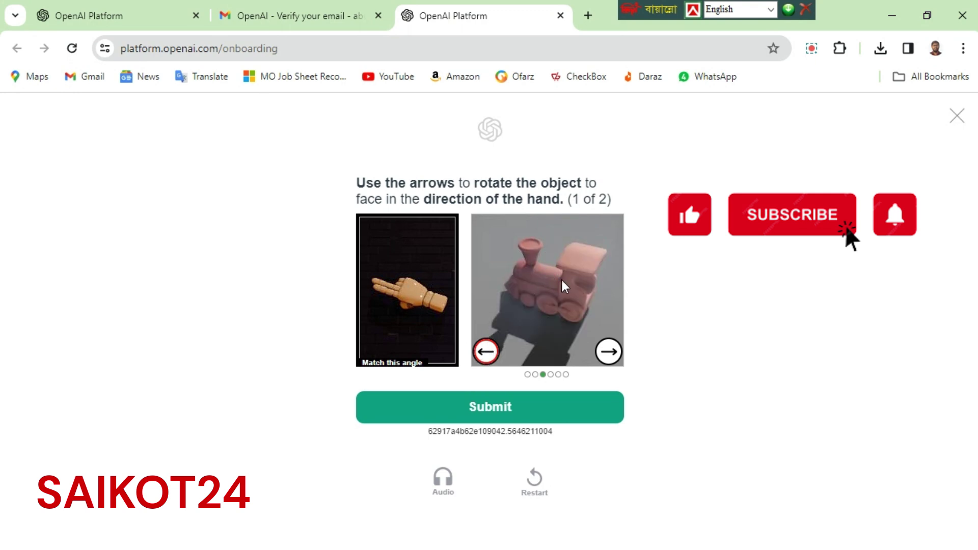
pyautogui.click(485, 414)
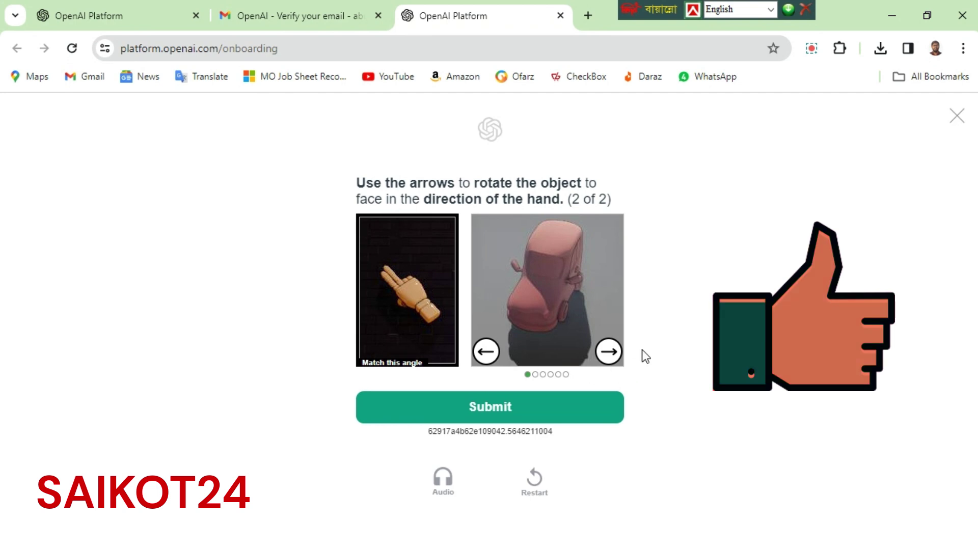
# Rotate the car to match the hand's direction and submit the second puzzle
pyautogui.click(484, 354)
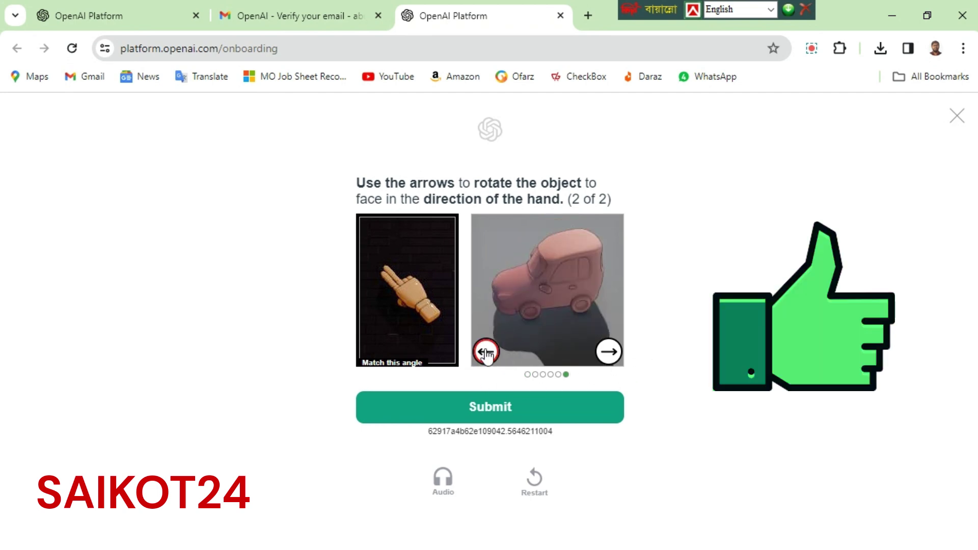
pyautogui.click(485, 353)
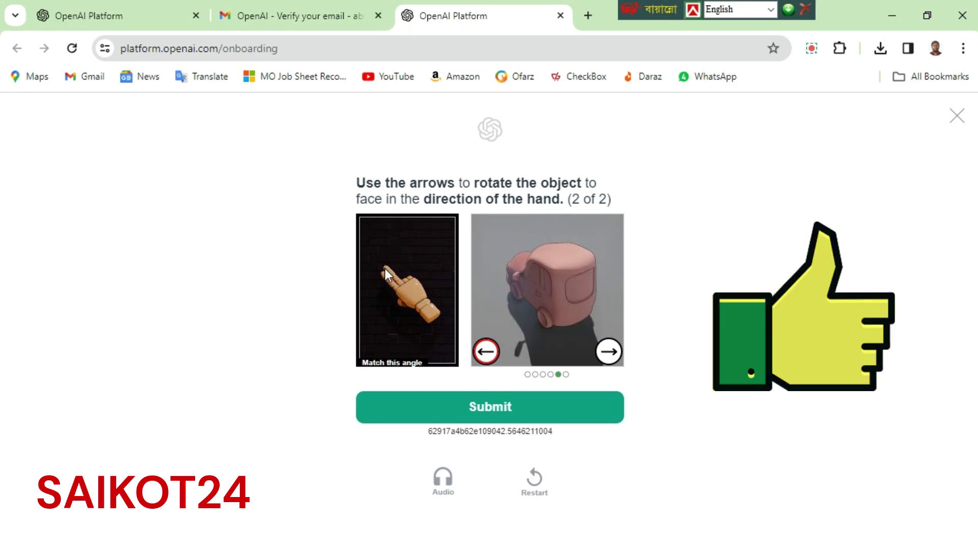
pyautogui.click(473, 409)
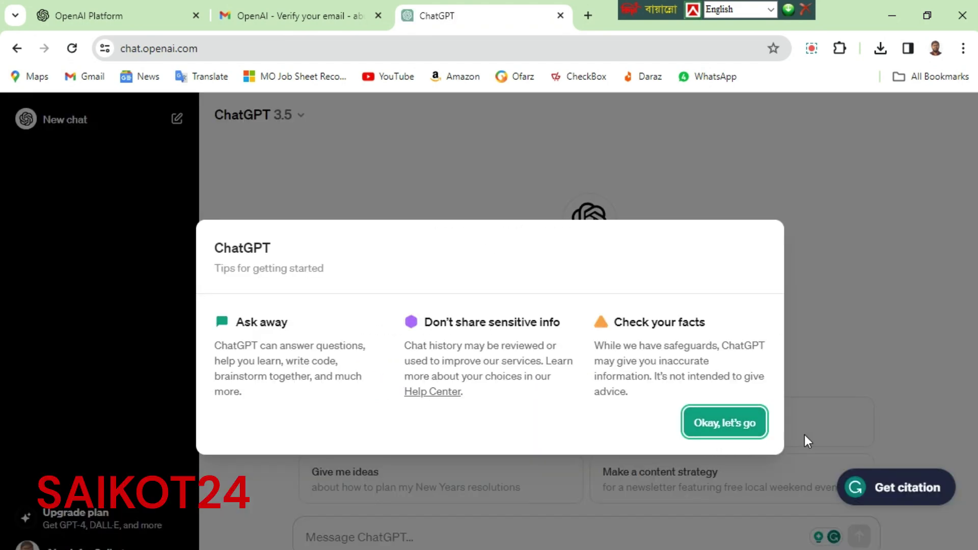
# Dismiss the ChatGPT getting-started tips with 'Okay, let's go'
pyautogui.click(727, 434)
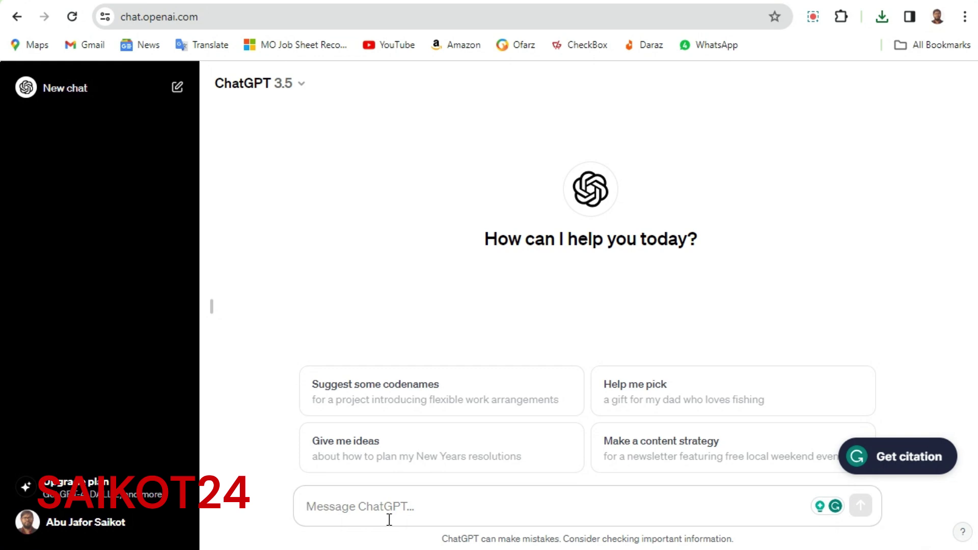
# Ask 'whet chatgpt was start' and read through the GPT-2 to GPT-3 history reply
pyautogui.write('h')
pyautogui.press('BackSpace')
pyautogui.write('w')
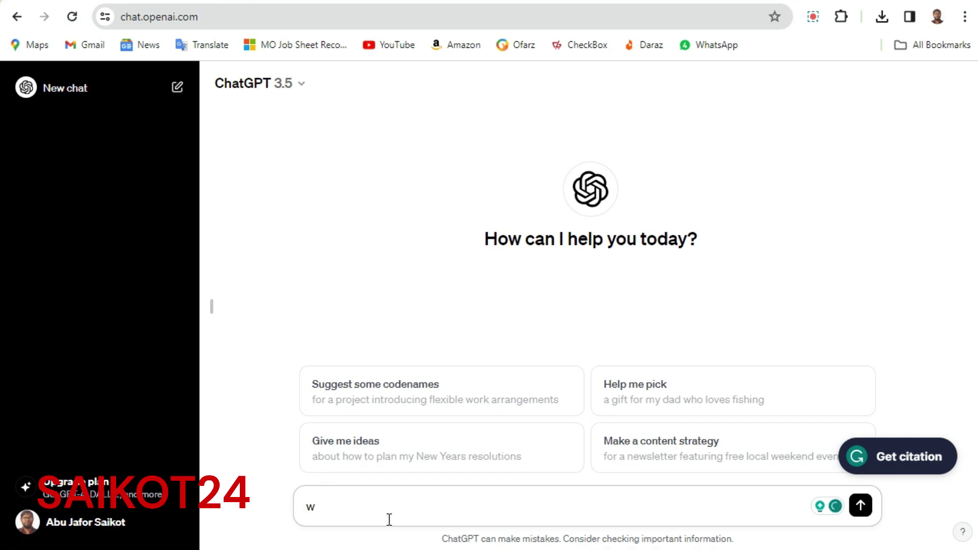
pyautogui.write('t chatgpt was start')
pyautogui.press('Return')
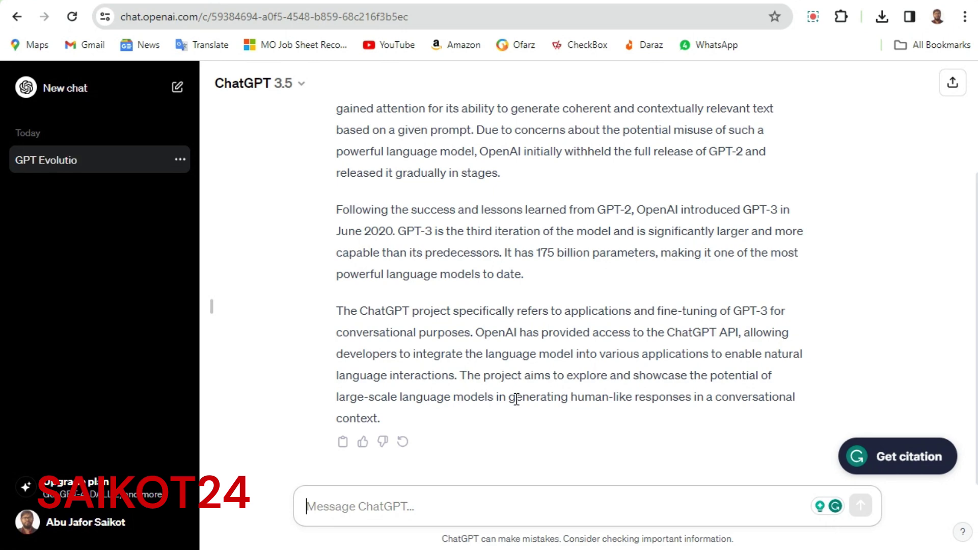
pyautogui.scroll(3, 624, 375)
pyautogui.scroll(-3, 611, 357)
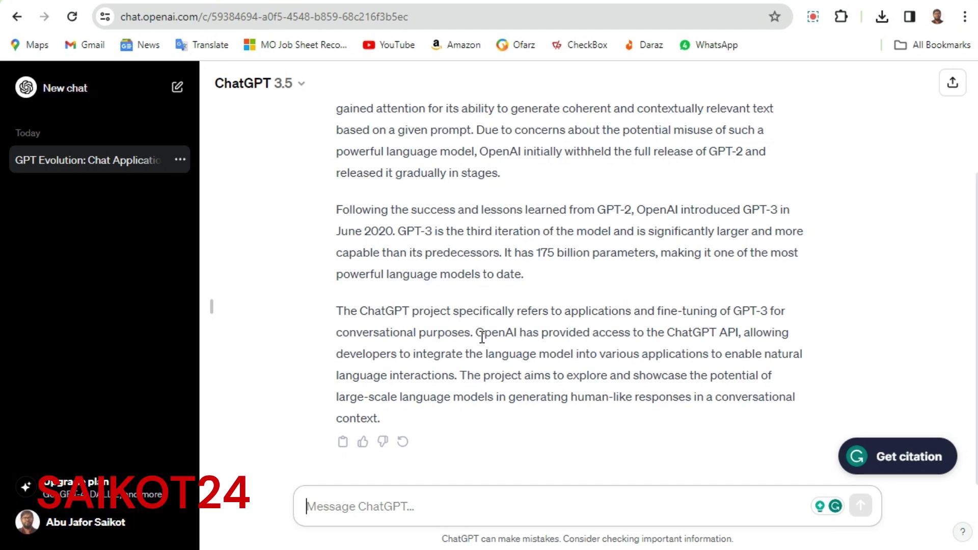
pyautogui.scroll(3, 489, 346)
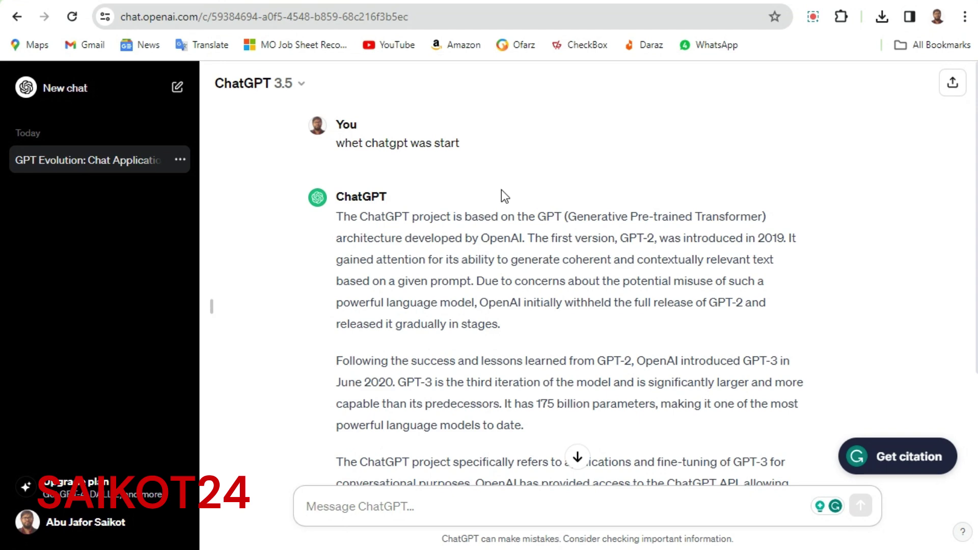
pyautogui.scroll(-2, 738, 309)
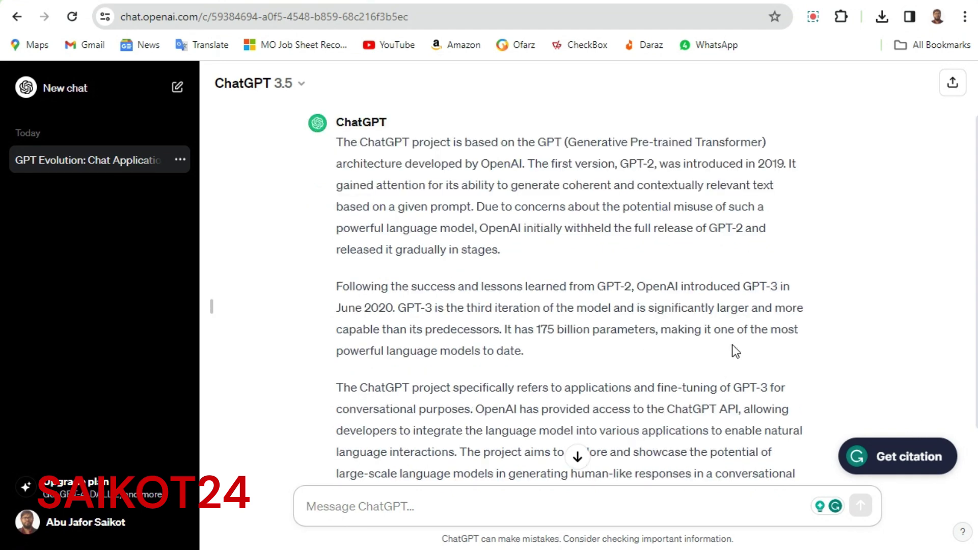
pyautogui.scroll(-2, 574, 441)
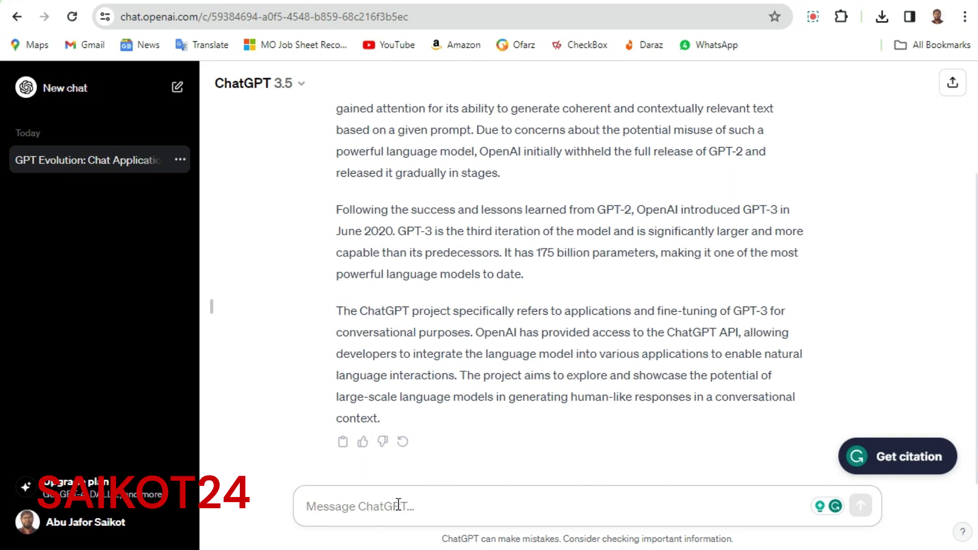
# Send 'Please write about narayanganj district in 100 word', correcting 'destrict' to 'district' first
pyautogui.write('Ple')
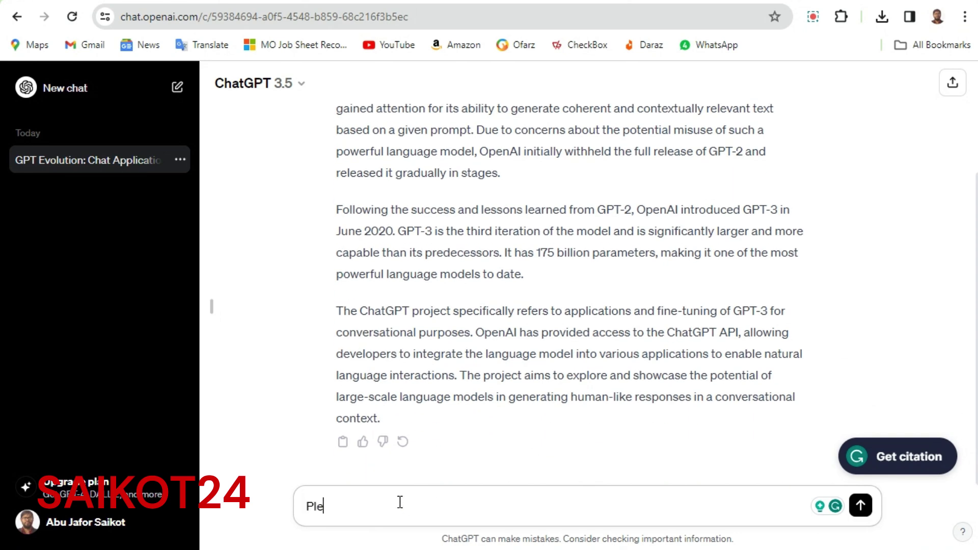
pyautogui.write('ase write about naraya')
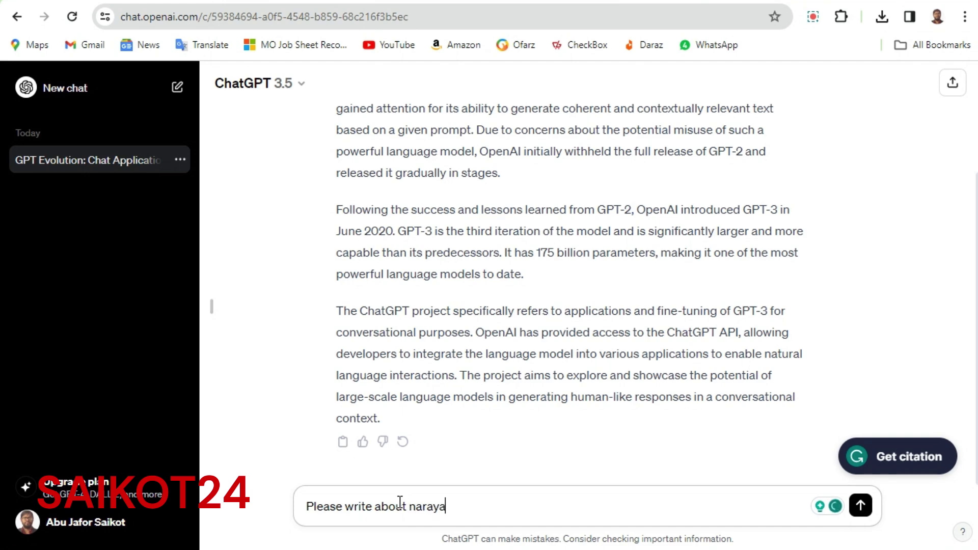
pyautogui.write('nganj di')
pyautogui.write('s')
pyautogui.press('BackSpace')
pyautogui.press('BackSpace')
pyautogui.write('estrict')
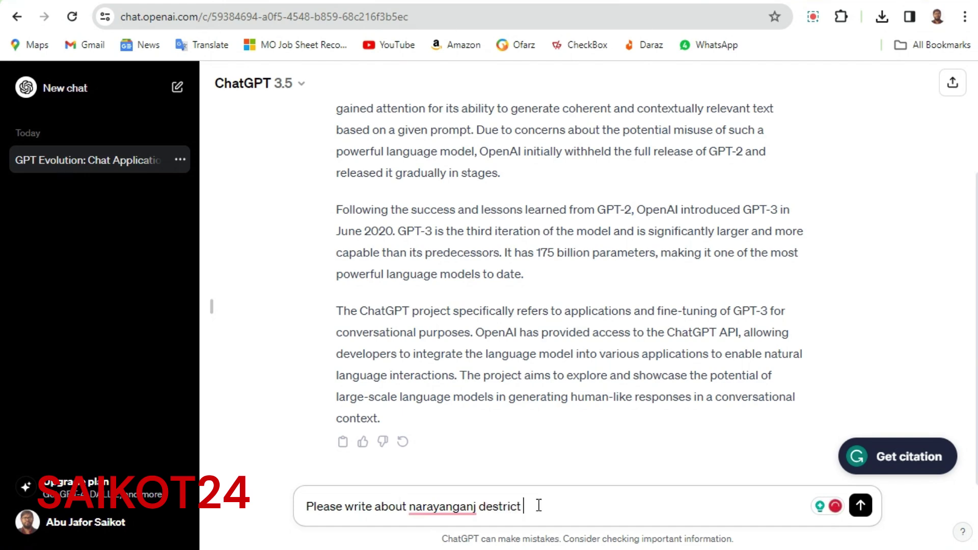
pyautogui.write(' in 100 word')
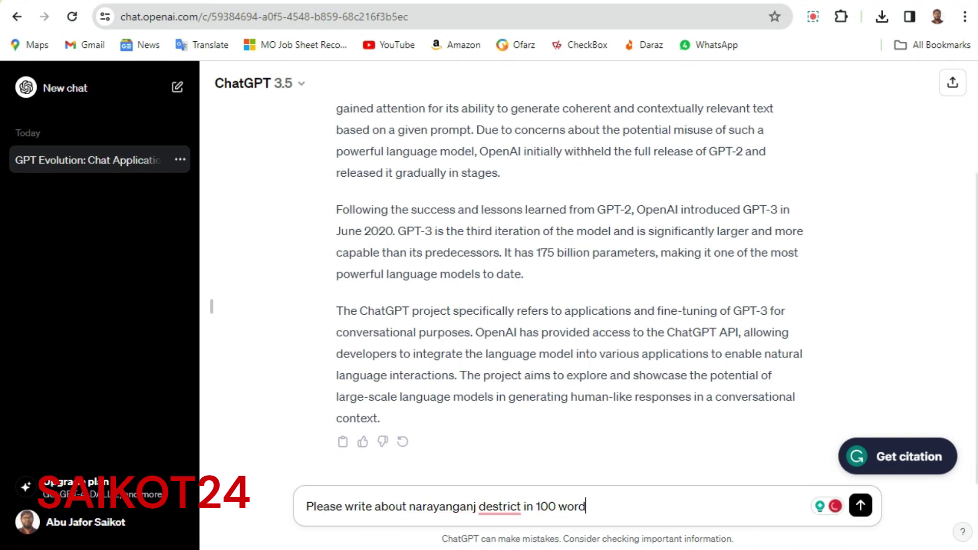
pyautogui.moveTo(502, 508)
pyautogui.click(500, 400)
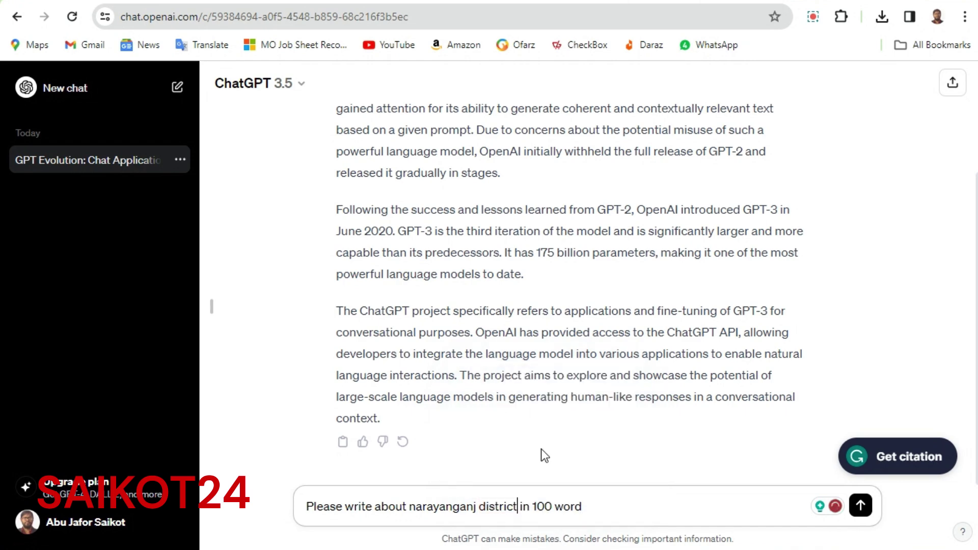
pyautogui.press('Return')
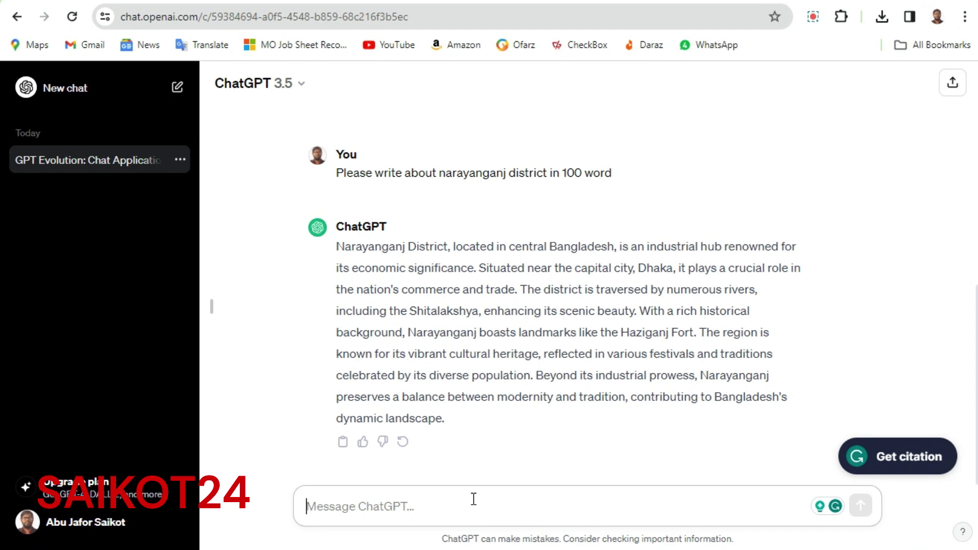
# Send the Bangla prompt 'বাংলাদেম সম্পর্কে 100 শব্দ লিখ' asking for 100 words on Bangladesh
pyautogui.write('বাং')
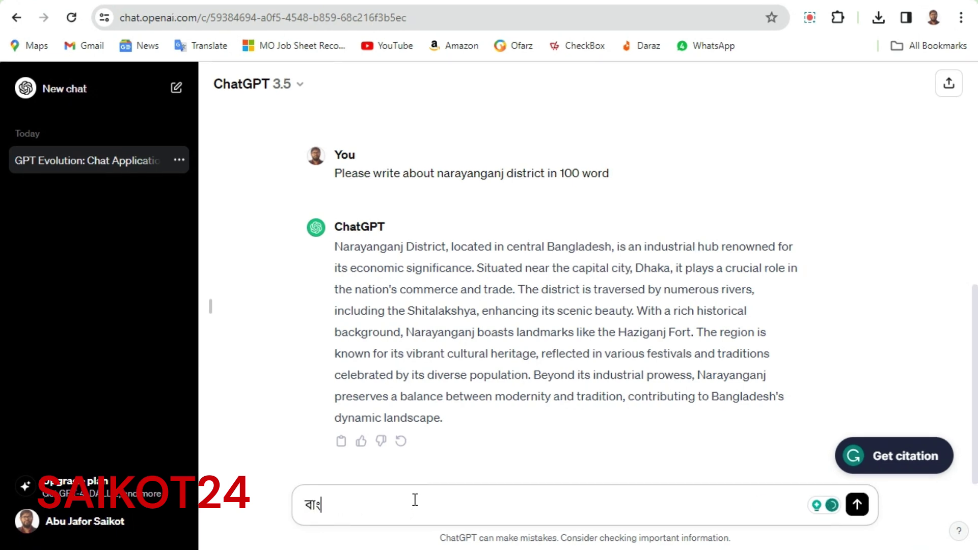
pyautogui.write('লাদেম সম্প')
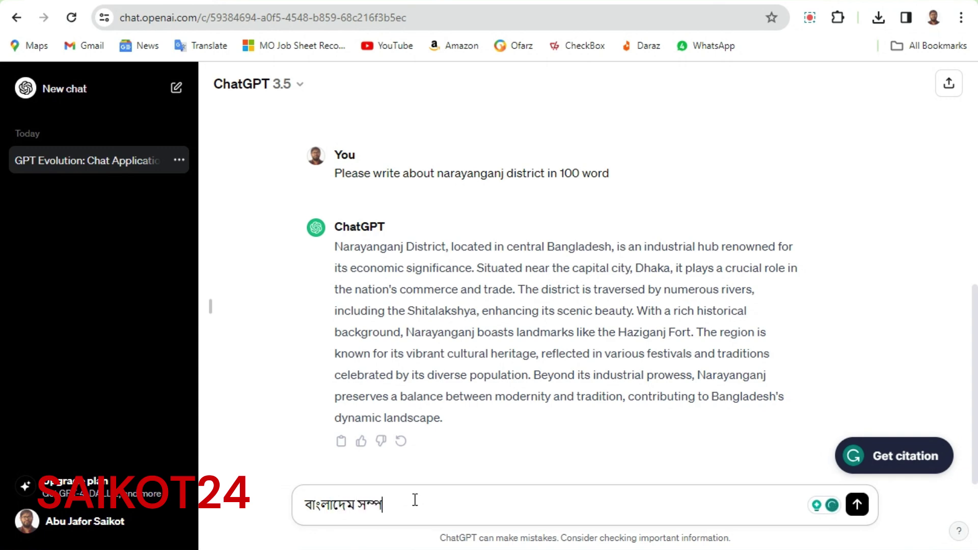
pyautogui.write('র্কে 100 শব্দ লিখ')
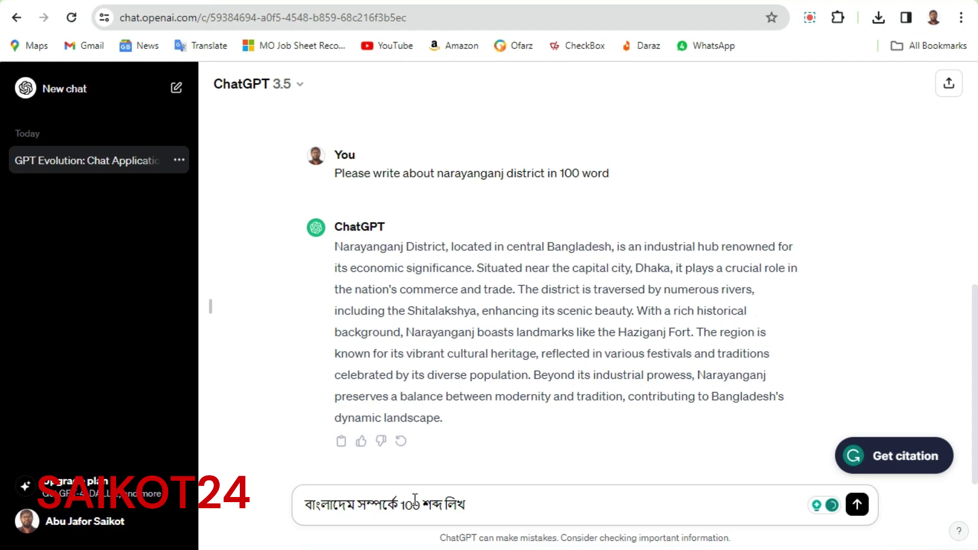
pyautogui.press('Return')
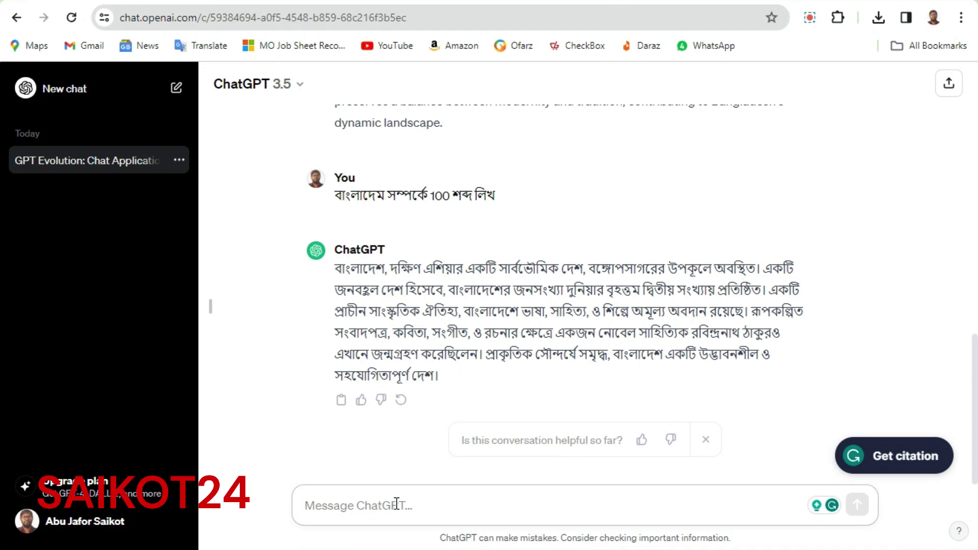
# Send 'write a python code for a basic calculator' and review the generated calculator script
pyautogui.write('write a python code')
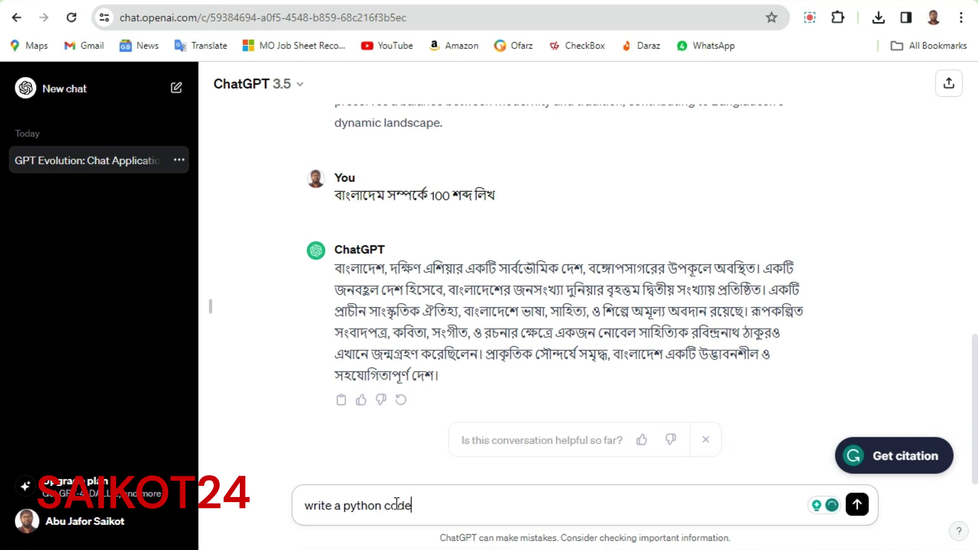
pyautogui.write(' for a basic ca')
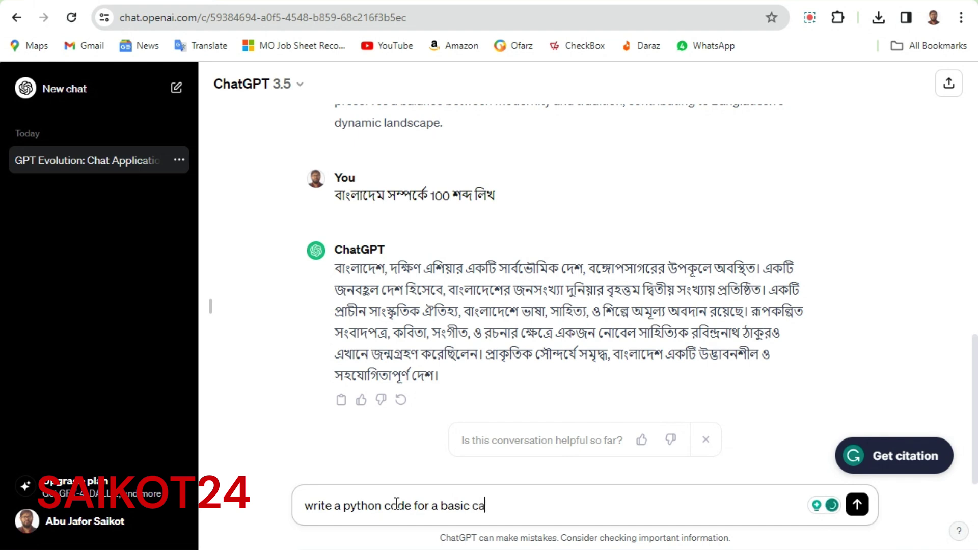
pyautogui.write('lculator')
pyautogui.press('Return')
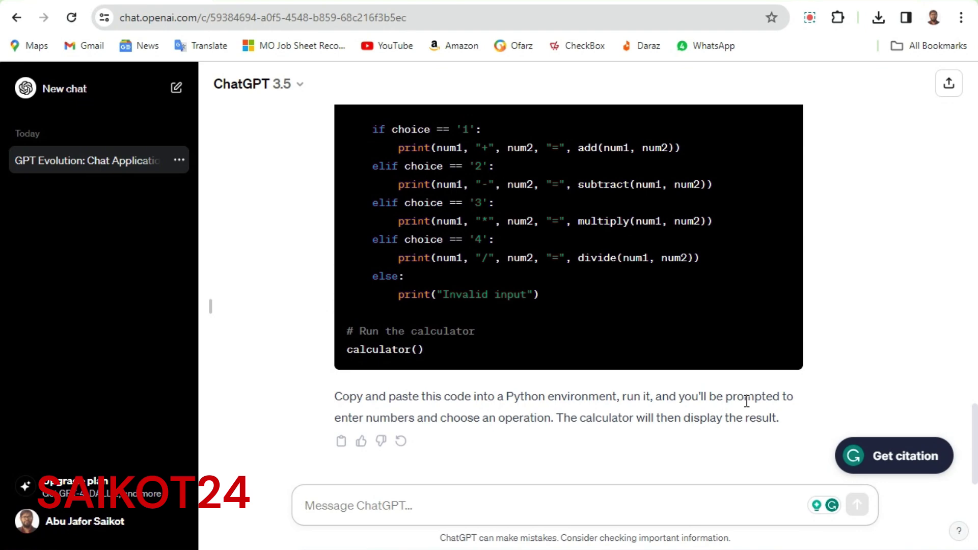
pyautogui.scroll(7, 713, 403)
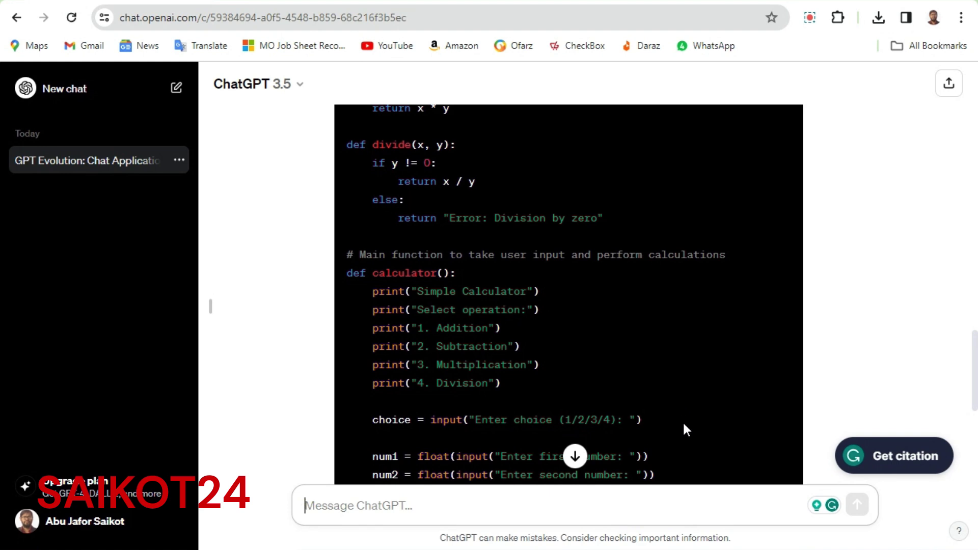
pyautogui.scroll(-3, 547, 359)
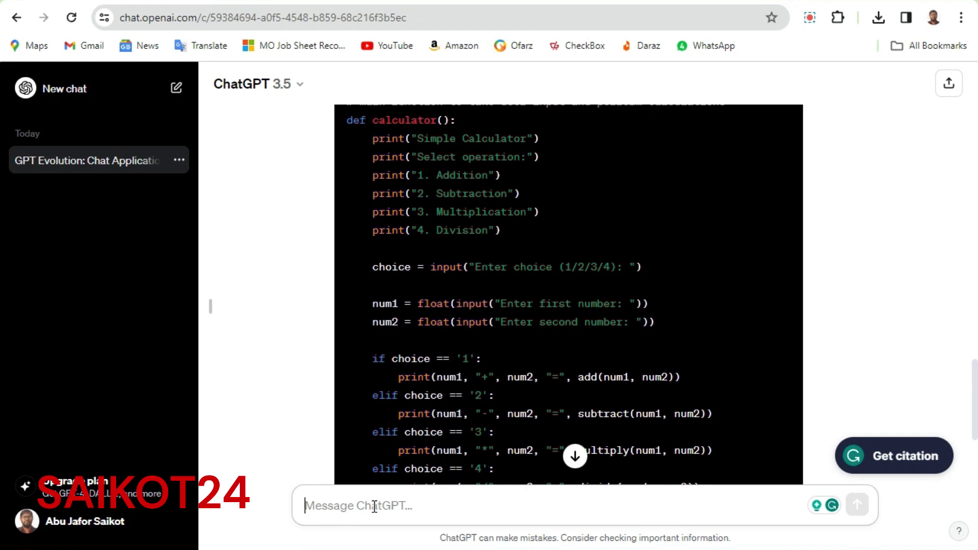
# Send 'please write a poem for mother', correcting the misspelled 'poen' first
pyautogui.write('please write')
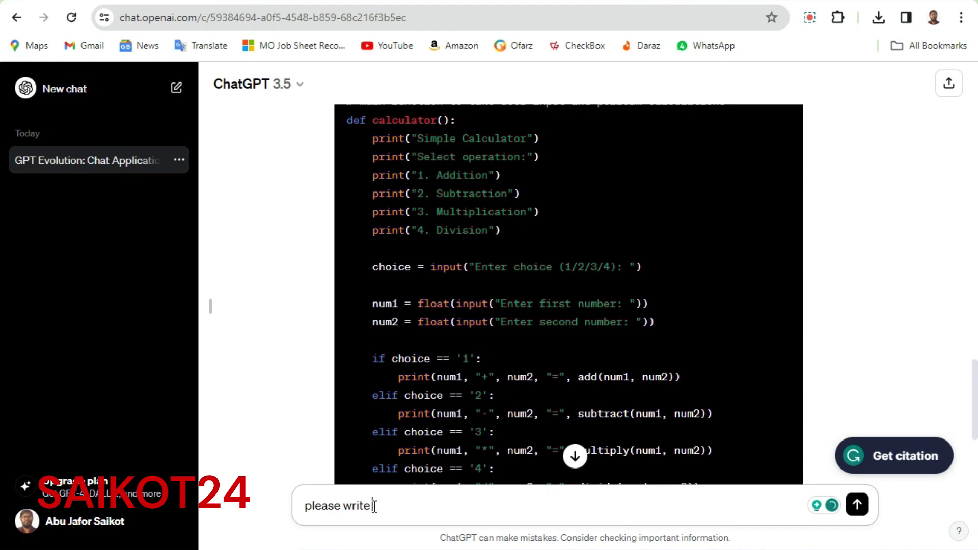
pyautogui.write(' a poen for mother')
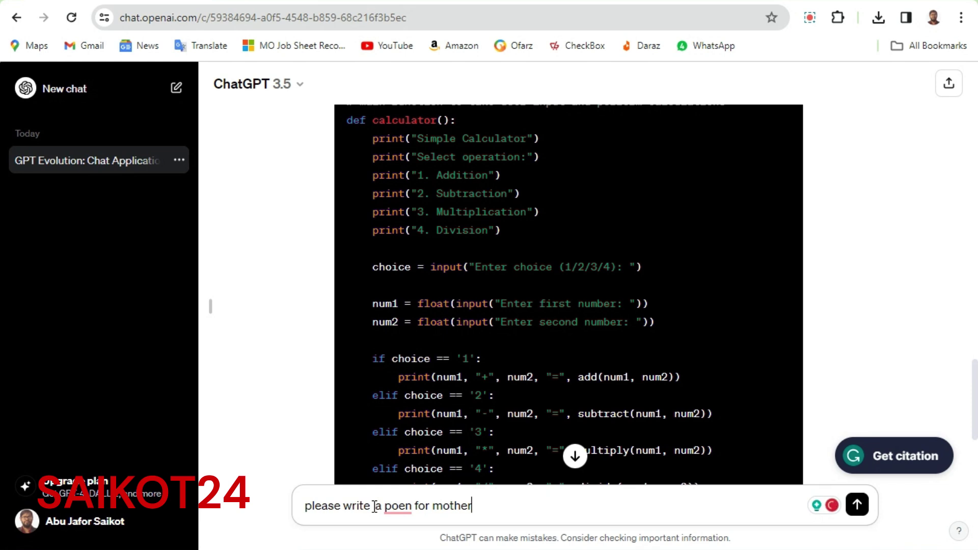
pyautogui.click(411, 510)
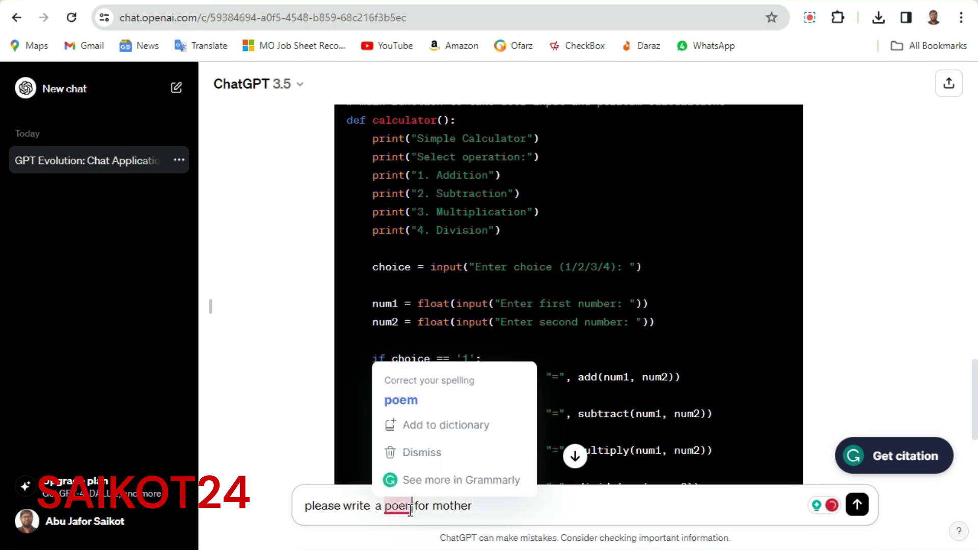
pyautogui.press('BackSpace')
pyautogui.write('m')
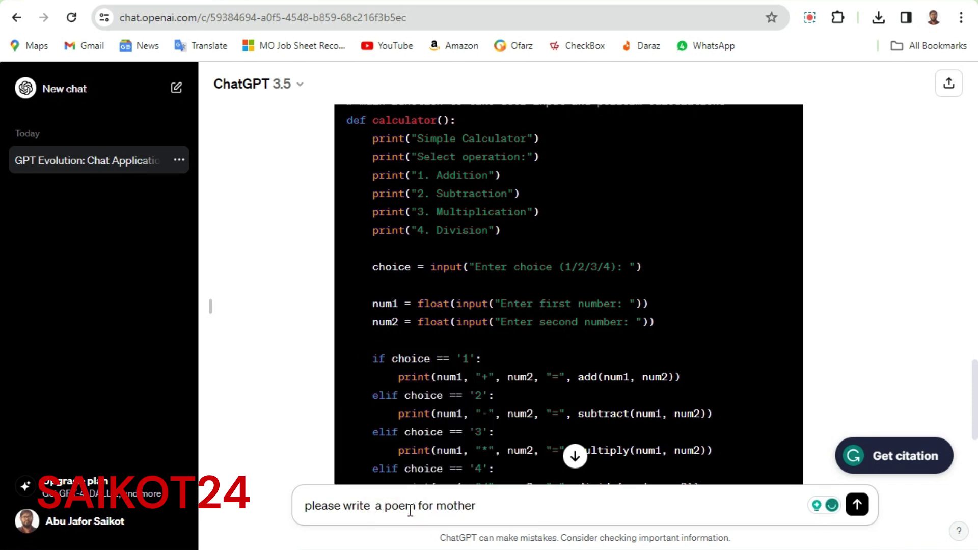
pyautogui.press('Return')
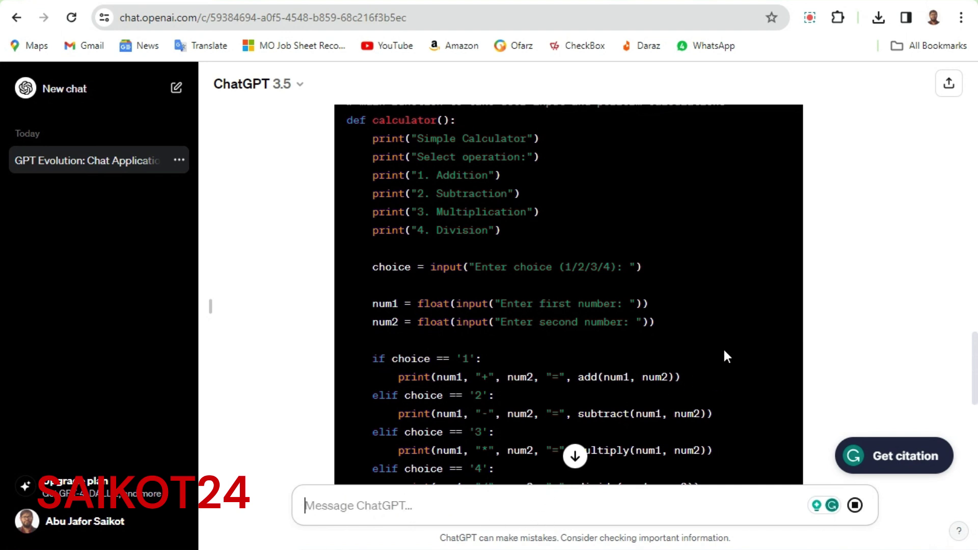
# Read through the mother poem, then switch the Bangla keyboard layout to Unicode
pyautogui.scroll(-9, 730, 342)
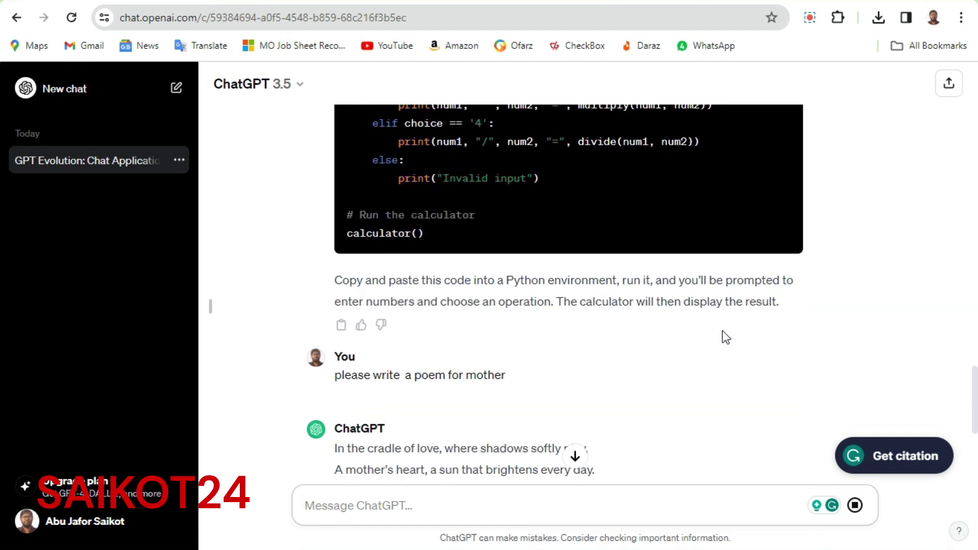
pyautogui.scroll(-3, 723, 339)
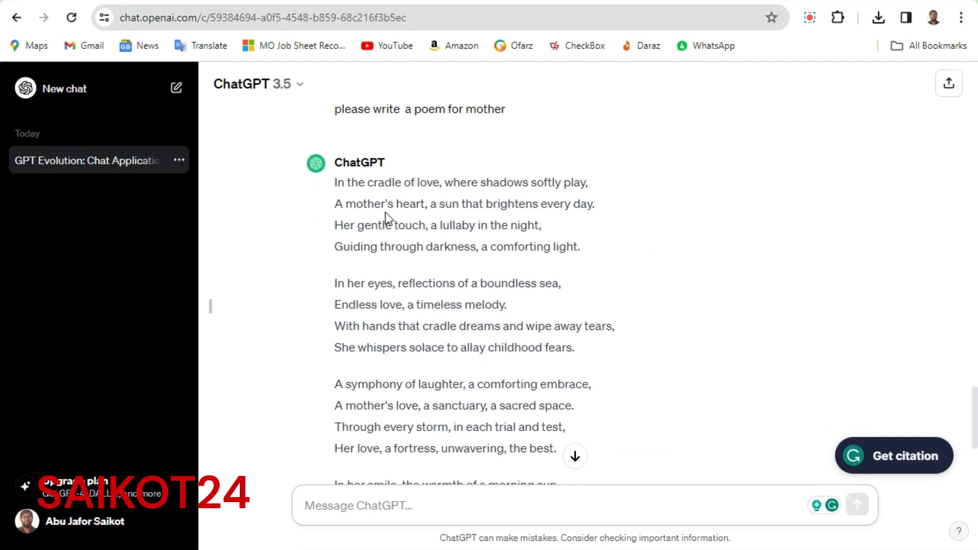
pyautogui.scroll(-2, 362, 320)
pyautogui.scroll(-3, 417, 290)
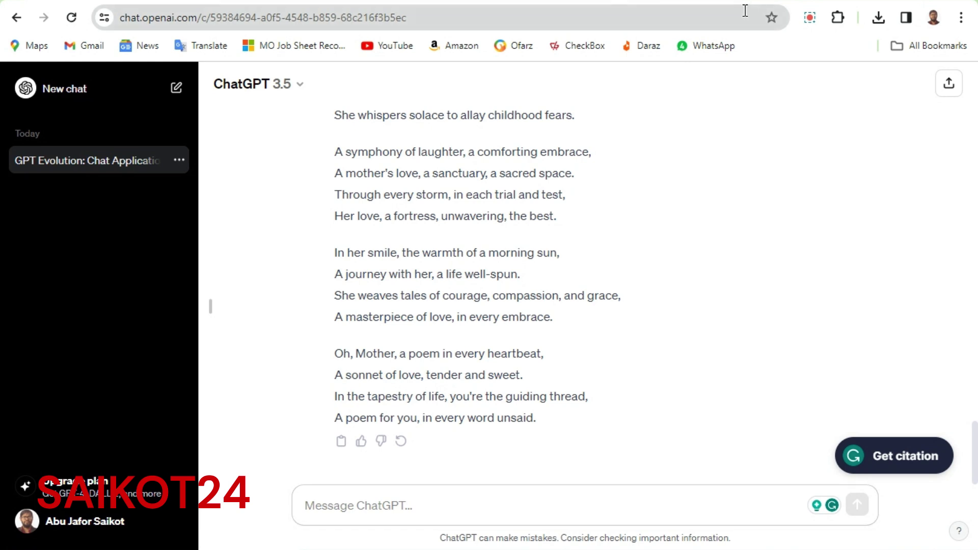
pyautogui.click(765, 1)
pyautogui.click(735, 19)
# Send the Bengali prompt 'পাহাড় নিয়ে 10 লাইনের একটি কবিতা রিখে দাও' for a 10-line mountain poem
pyautogui.write('পাহাড়')
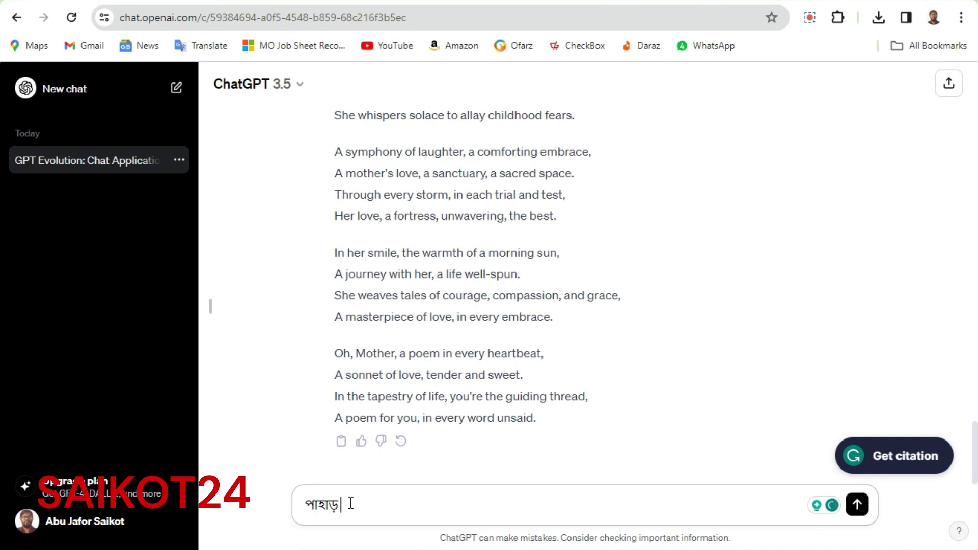
pyautogui.write(' নিয়ে 10 লাইনের এক')
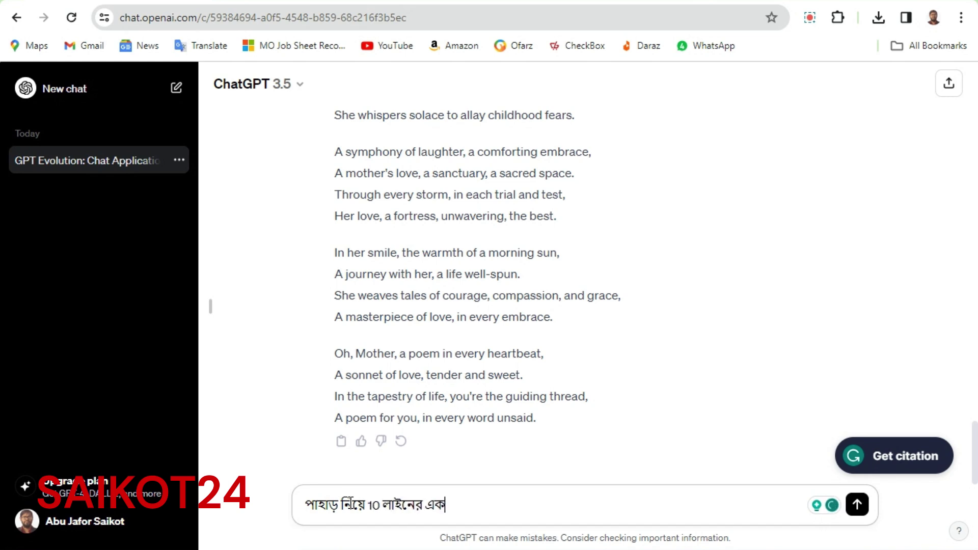
pyautogui.write('টি কবিতা')
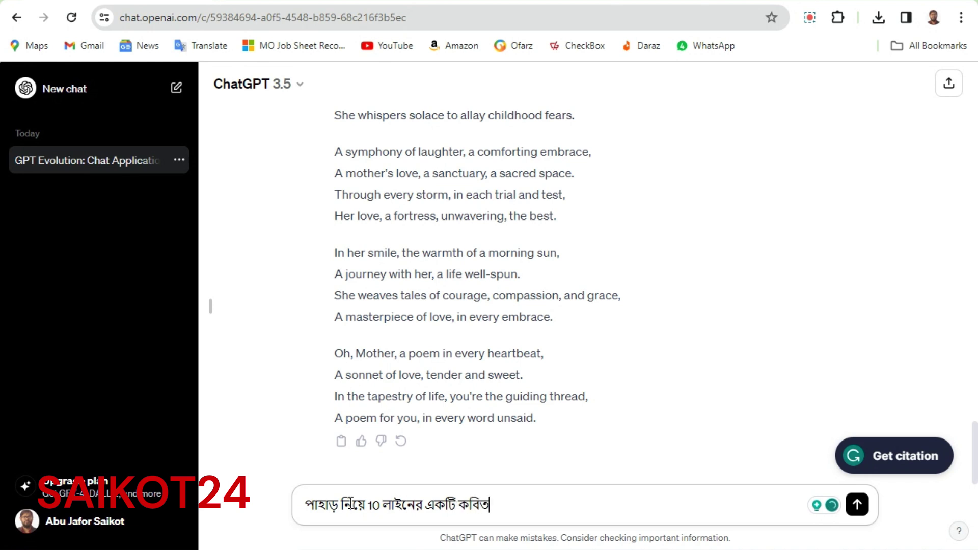
pyautogui.write(' রিখে দাও')
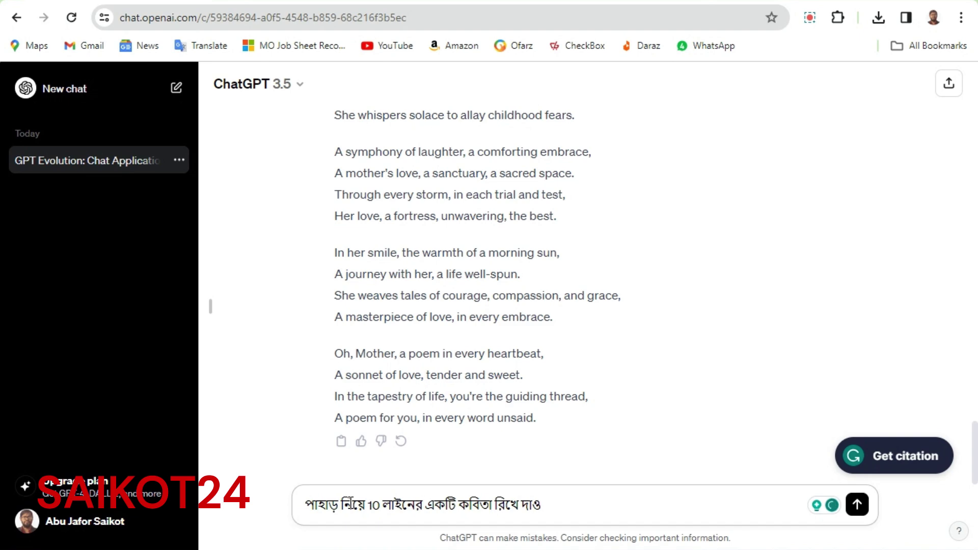
pyautogui.press('Return')
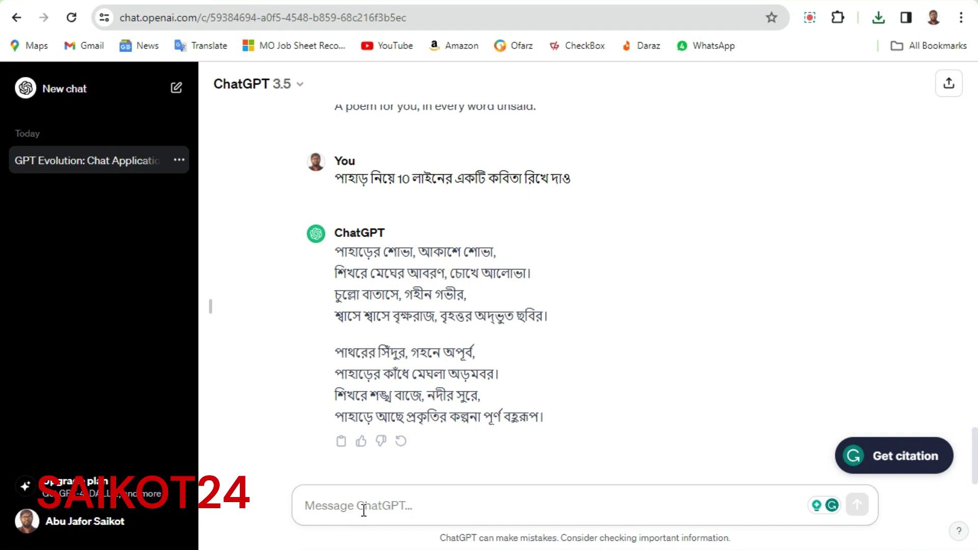
# Send the Bengali prompt 'আমাকে একটি 100 শব্দের প্রেমপত্র লিখে দাও' requesting a 100-word love letter
pyautogui.write('আমাকে একটি')
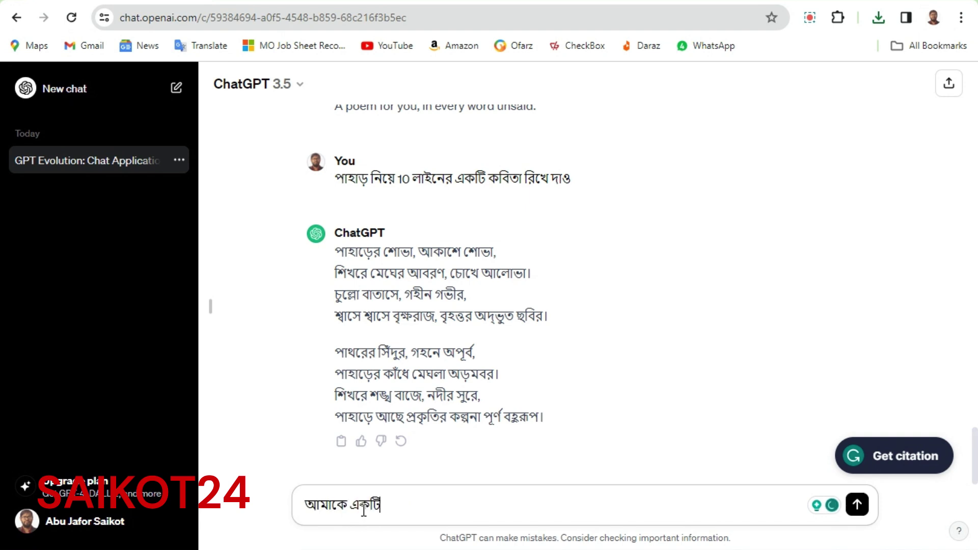
pyautogui.write(' 100 শব্দের প্রেমপত্র ')
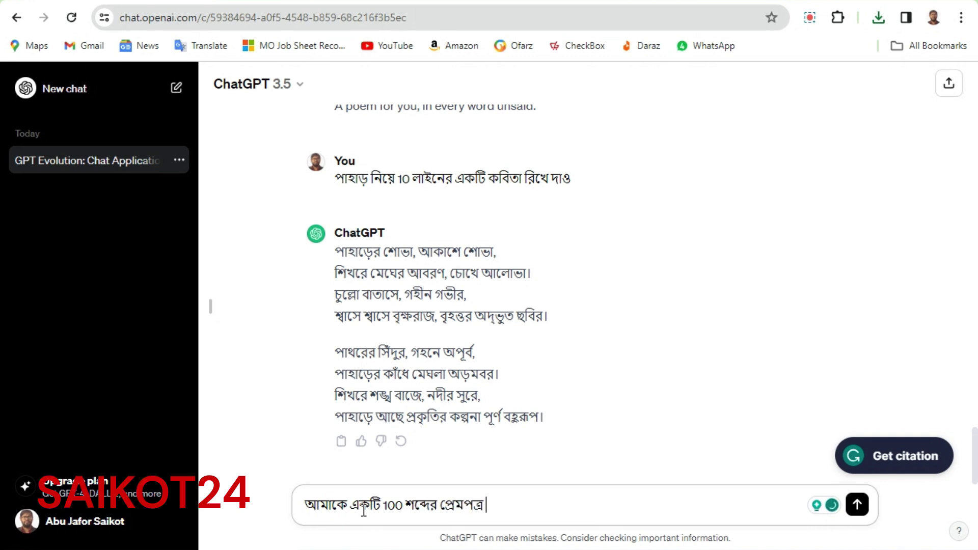
pyautogui.write('লিখে দাও')
pyautogui.press('Return')
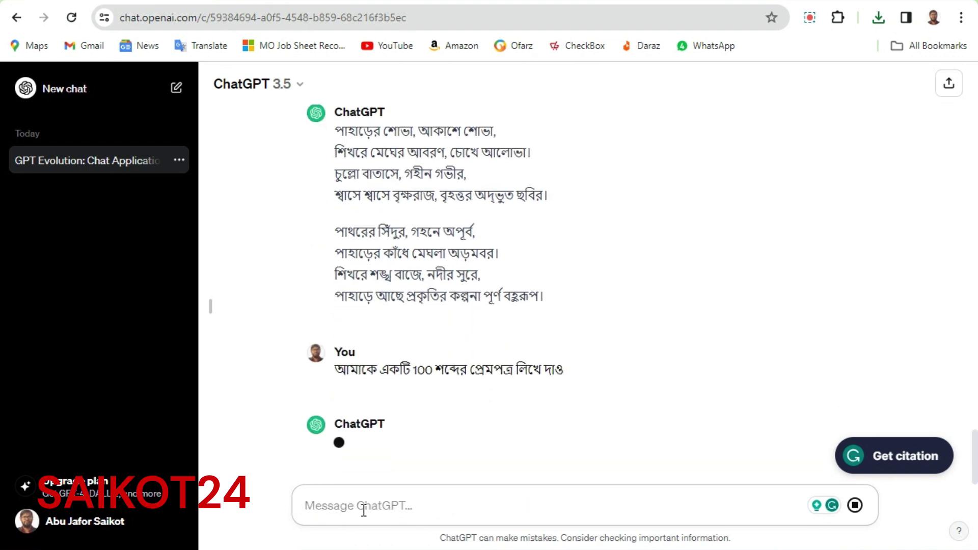